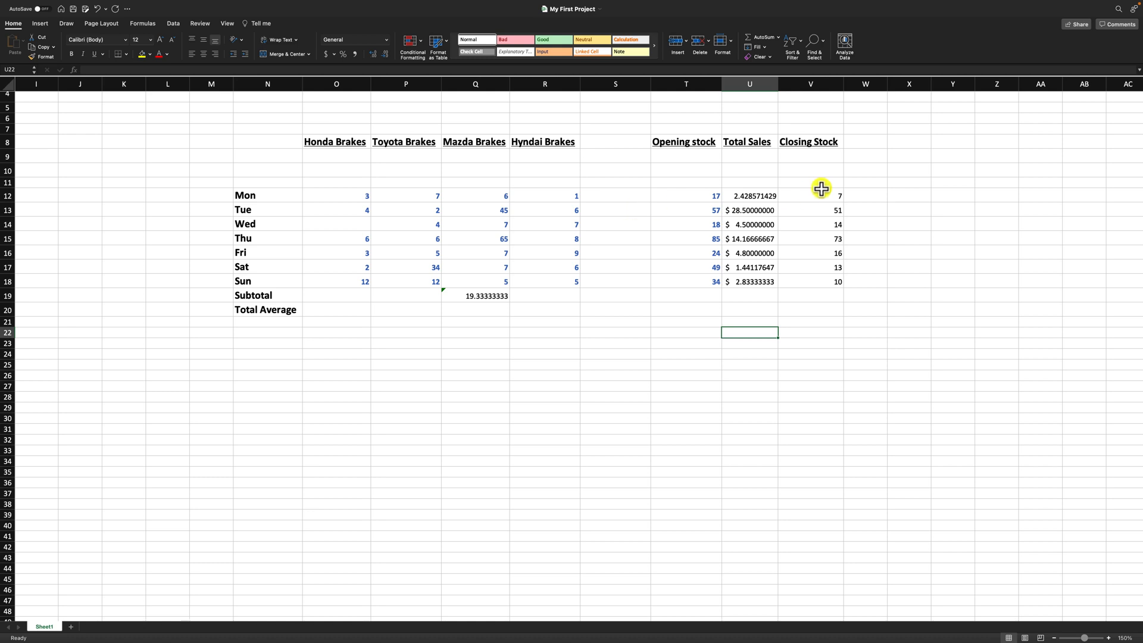
Open the Format Cells dialog for Monday's Total Sales value in cell U12, keeping the cell in view.
left_click(742, 196)
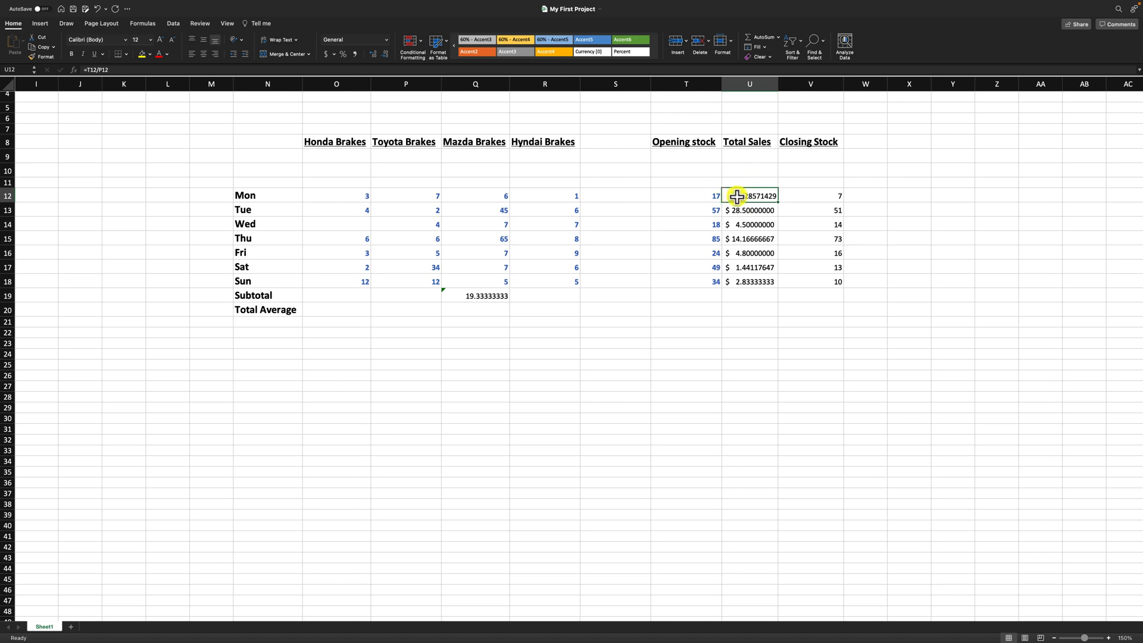
scroll(737, 197, "left", 1)
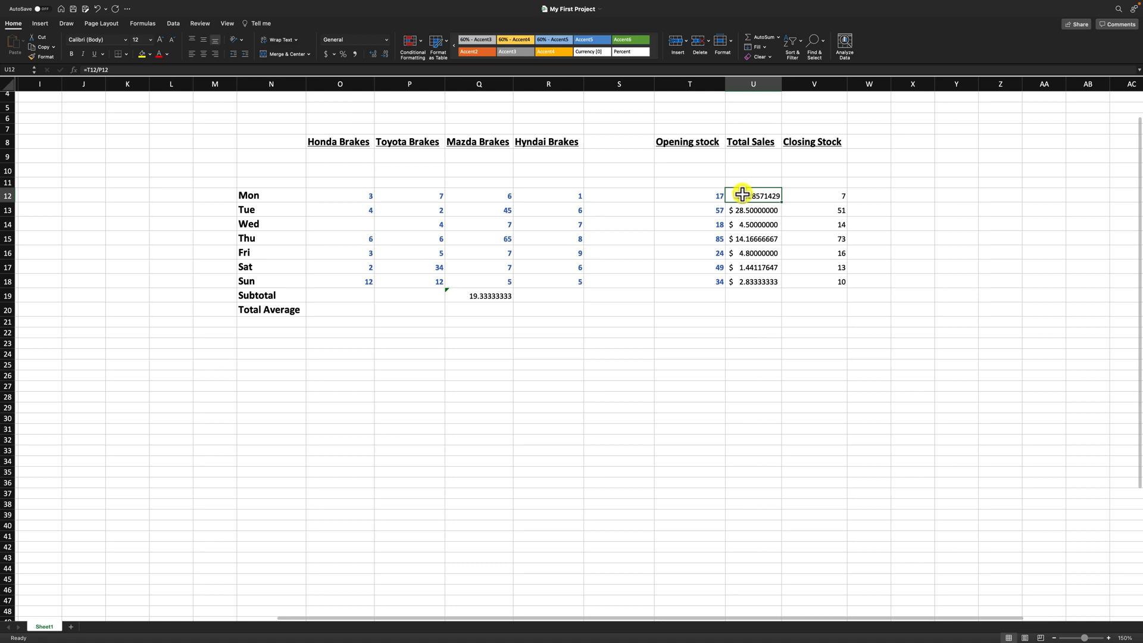
right_click(740, 196)
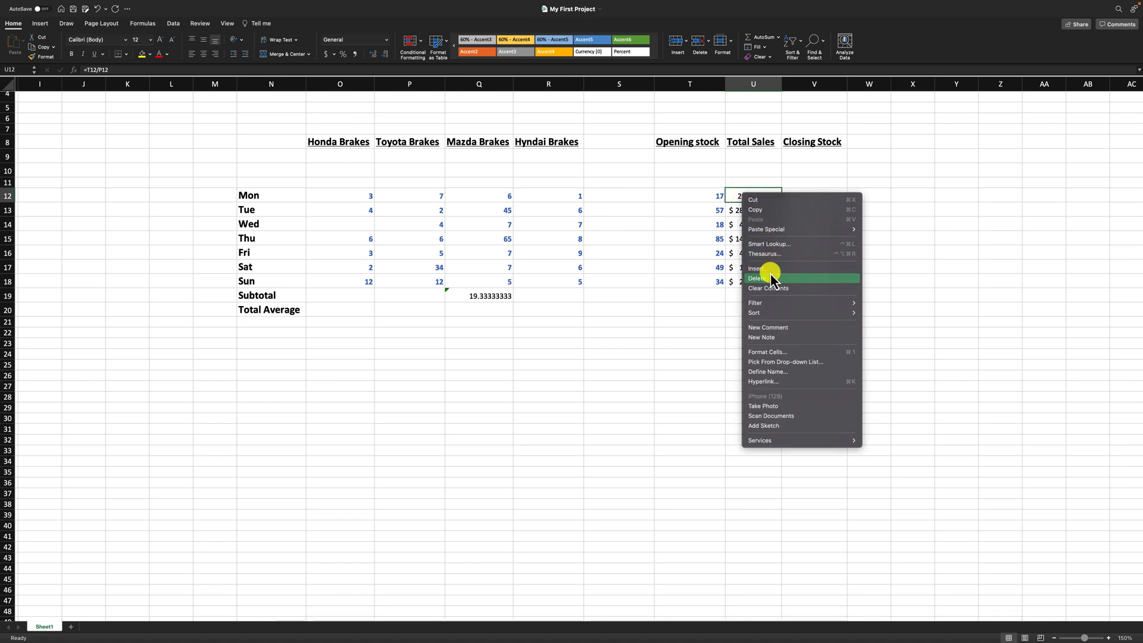
left_click(776, 352)
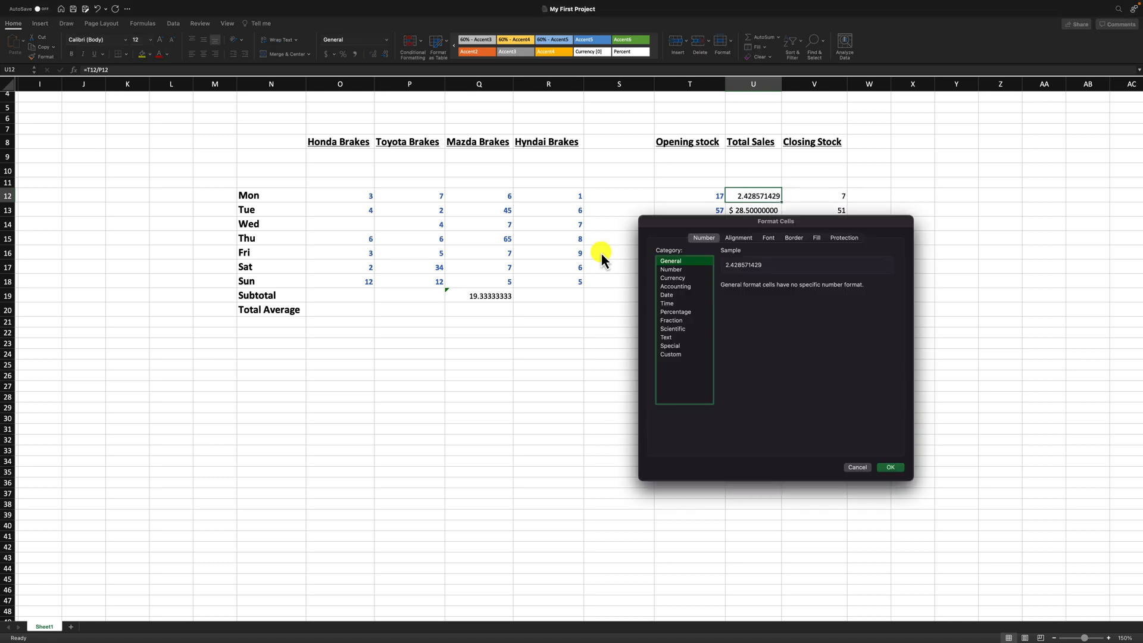
left_click_drag(755, 222, 533, 222)
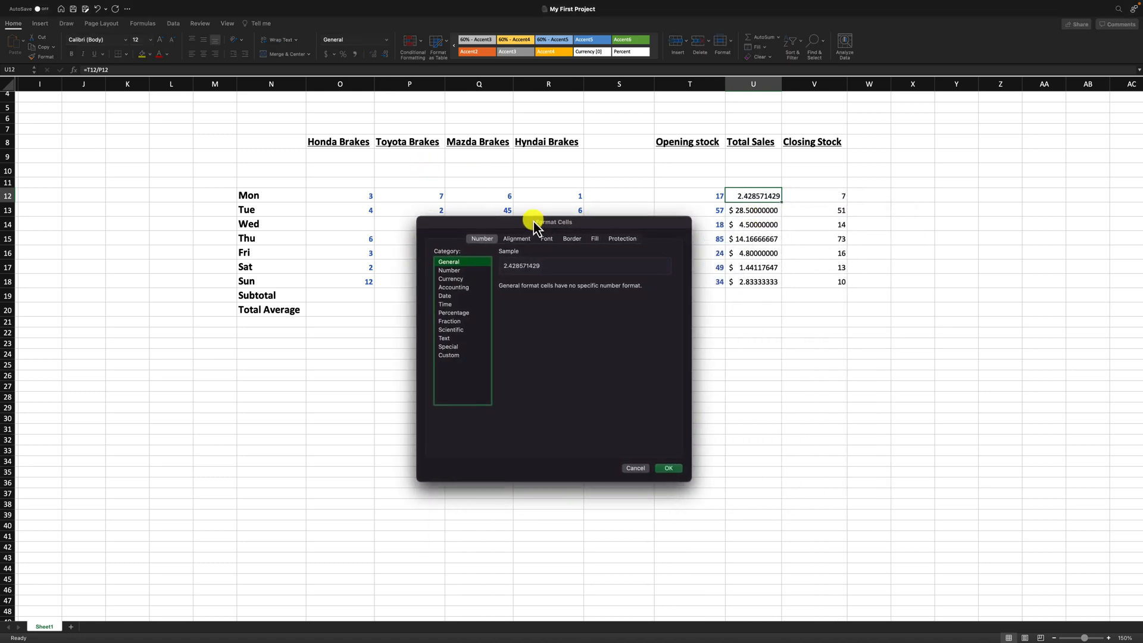
Preview the General, Number, Currency, Accounting and Date formats for cell U12.
left_click(453, 271)
left_click(452, 264)
left_click(453, 270)
left_click(452, 278)
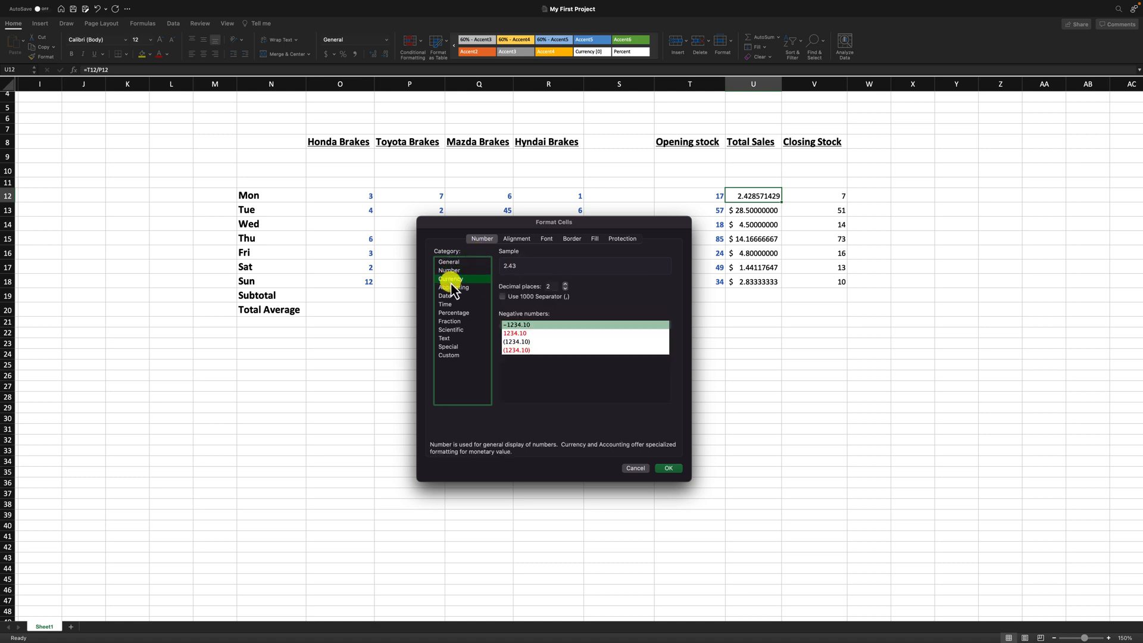
left_click(451, 288)
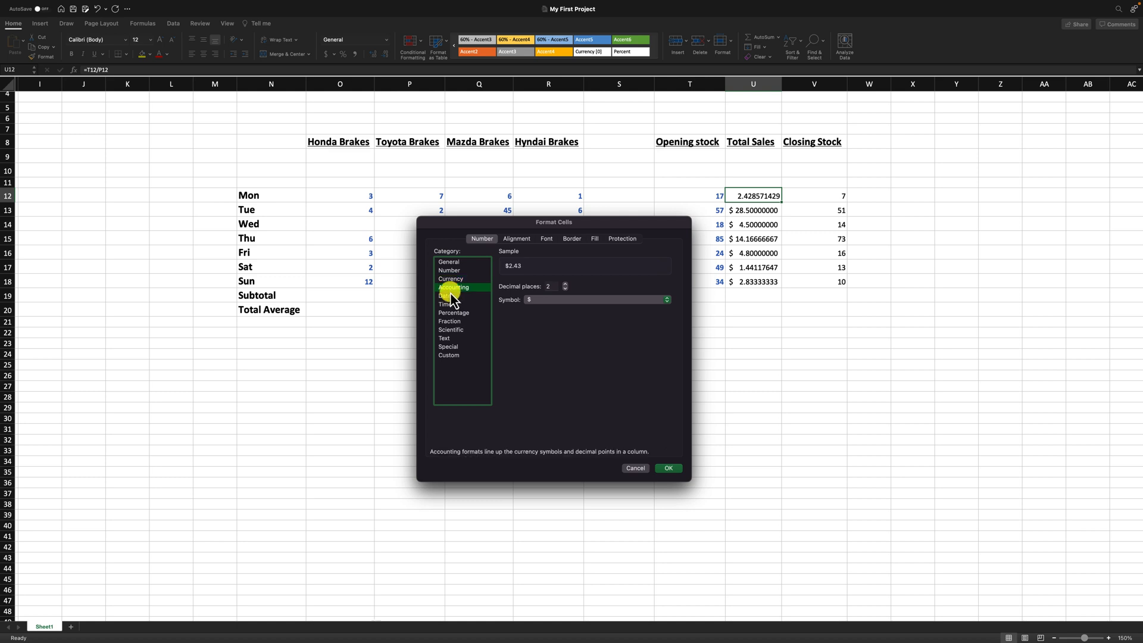
left_click(450, 296)
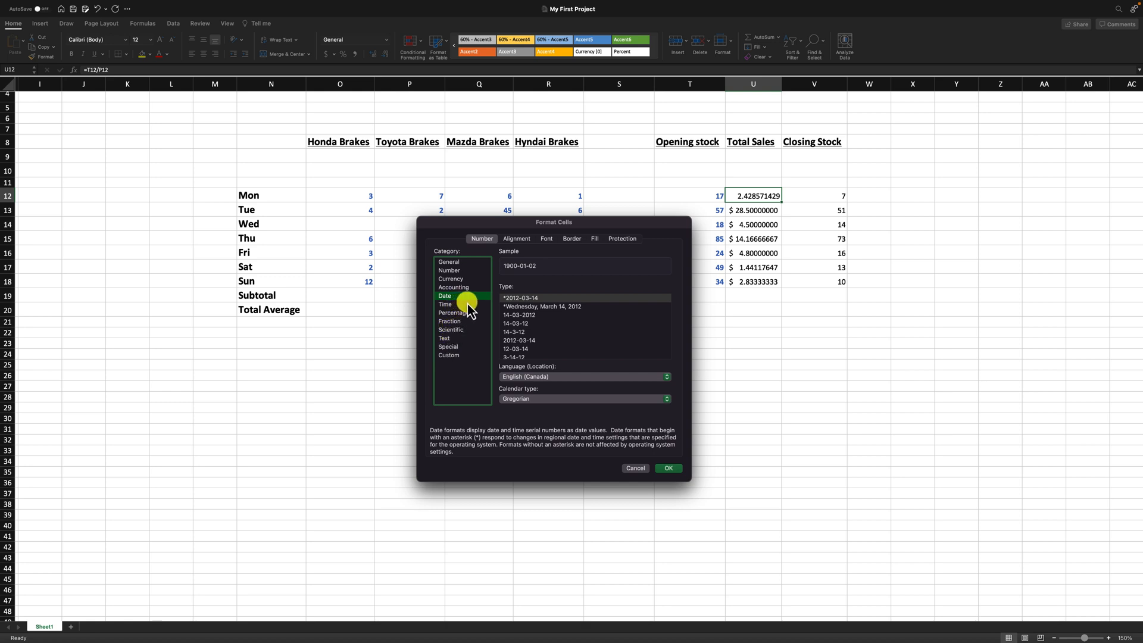
Choose the Number category for cell U12 and raise its decimal places to 10.
left_click(444, 271)
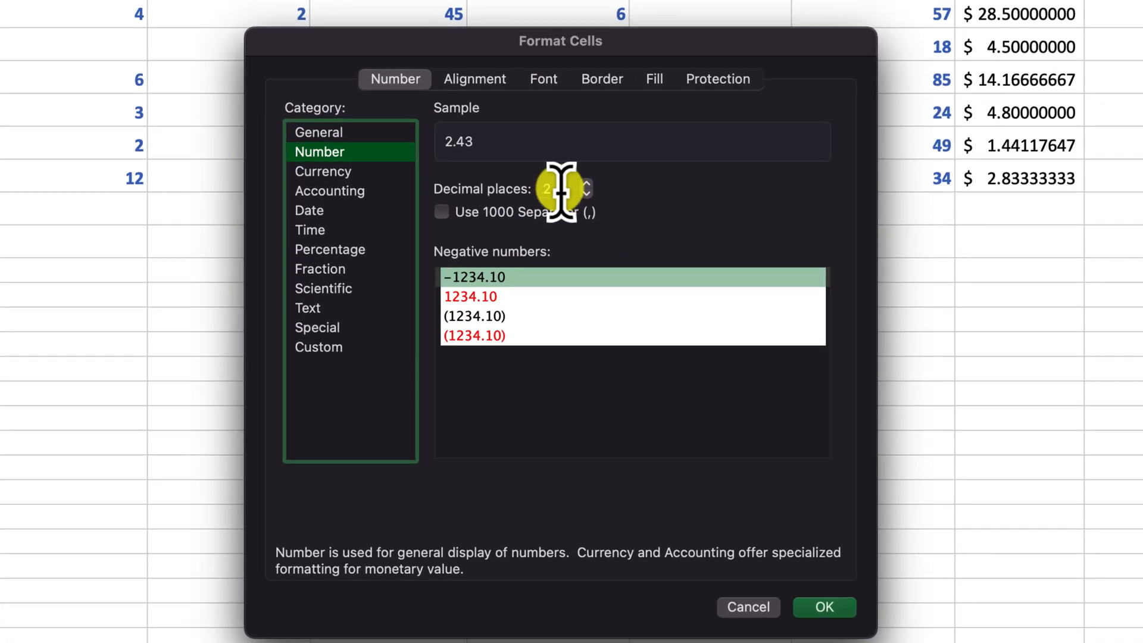
left_click(556, 249)
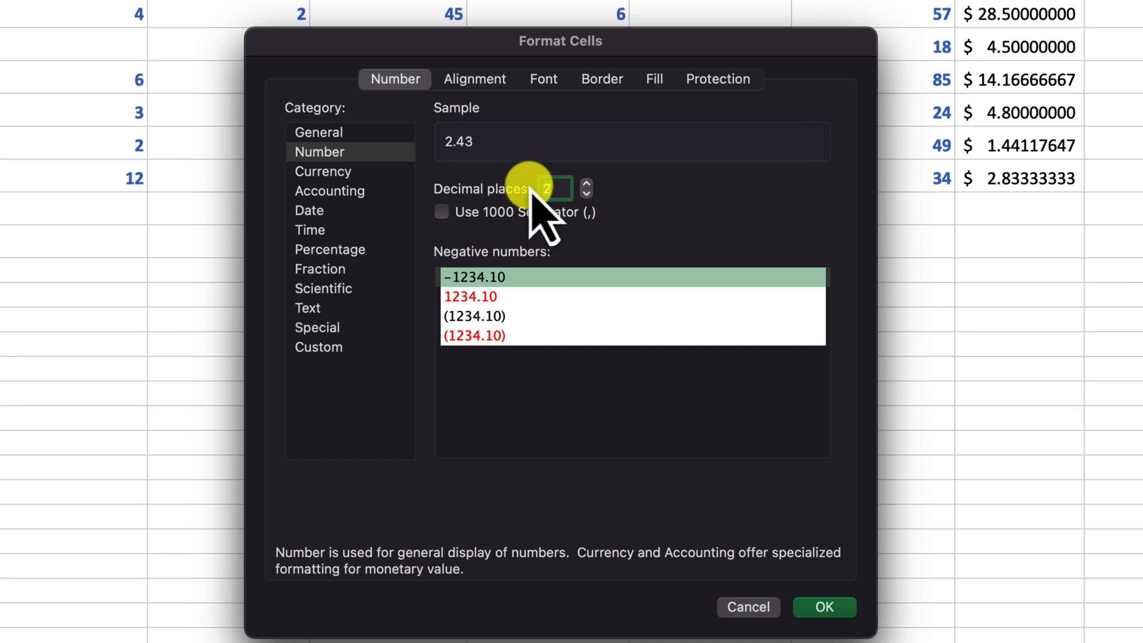
left_click(586, 185)
left_click(586, 185)
left_click(585, 186)
left_click(586, 186)
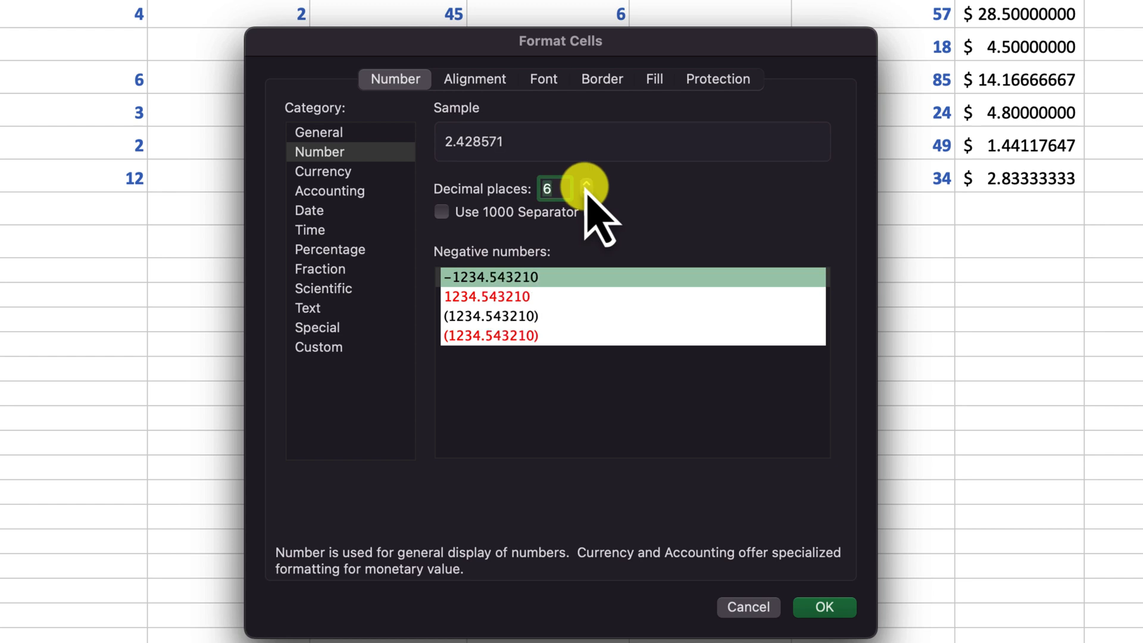
left_click(586, 186)
left_click(585, 186)
left_click(586, 186)
left_click(586, 186)
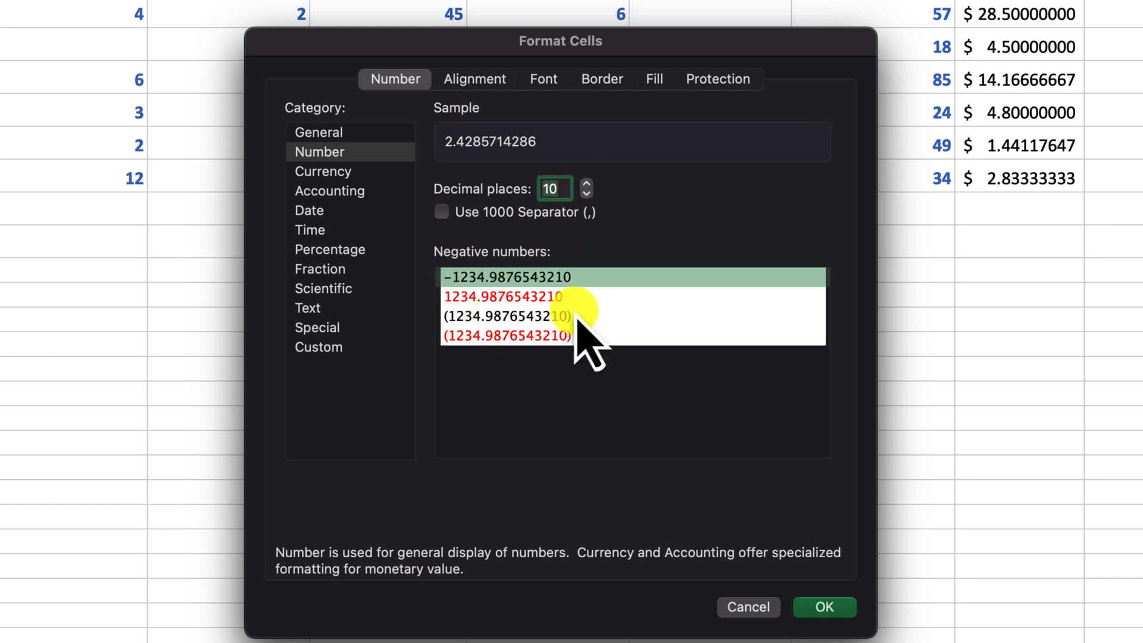
Reduce the decimal places to 2 and apply the Number format to cell U12.
left_click(587, 193)
left_click(586, 194)
left_click(586, 193)
left_click(586, 194)
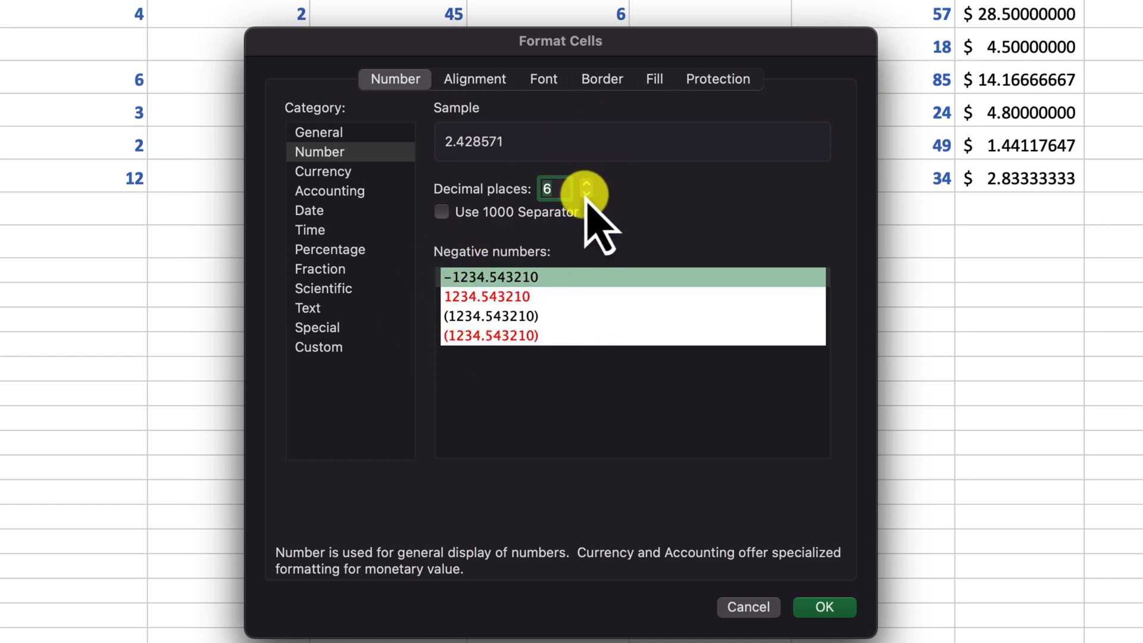
left_click(586, 193)
left_click(586, 194)
left_click(586, 194)
left_click(586, 194)
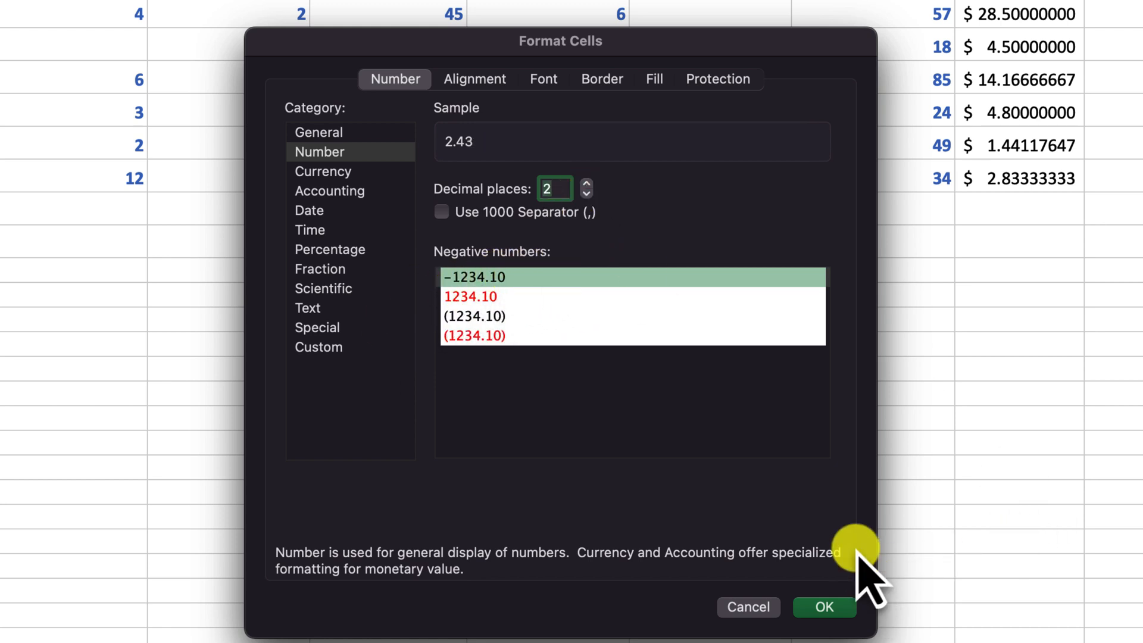
left_click(824, 607)
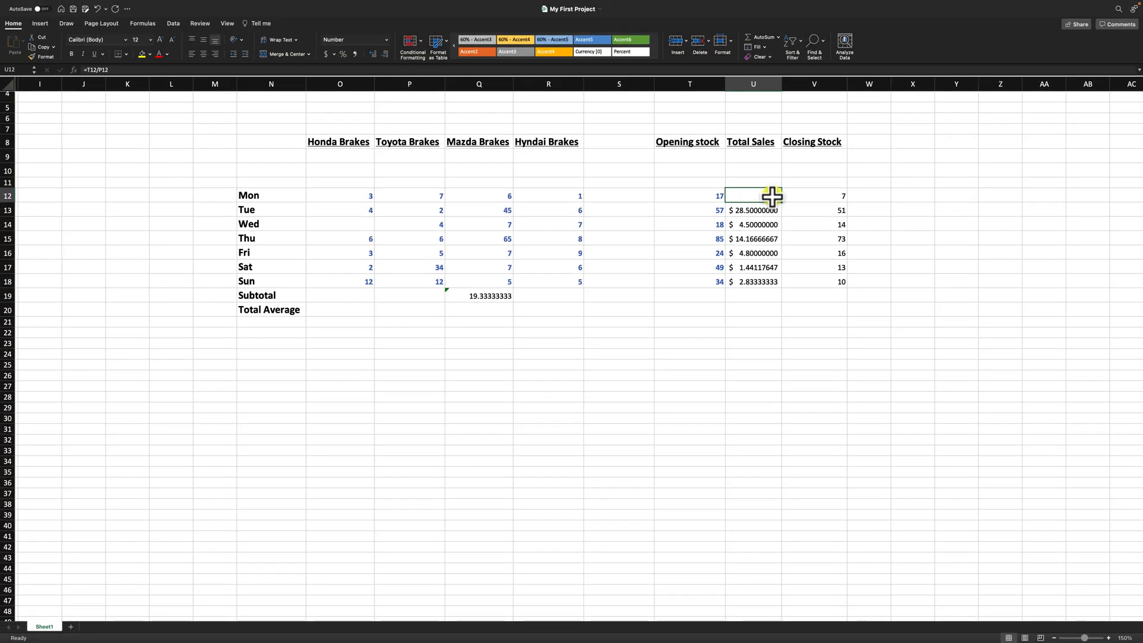
Format Monday's Total Sales cell U12 as Currency with the £ English (United Kingdom) symbol.
right_click(757, 196)
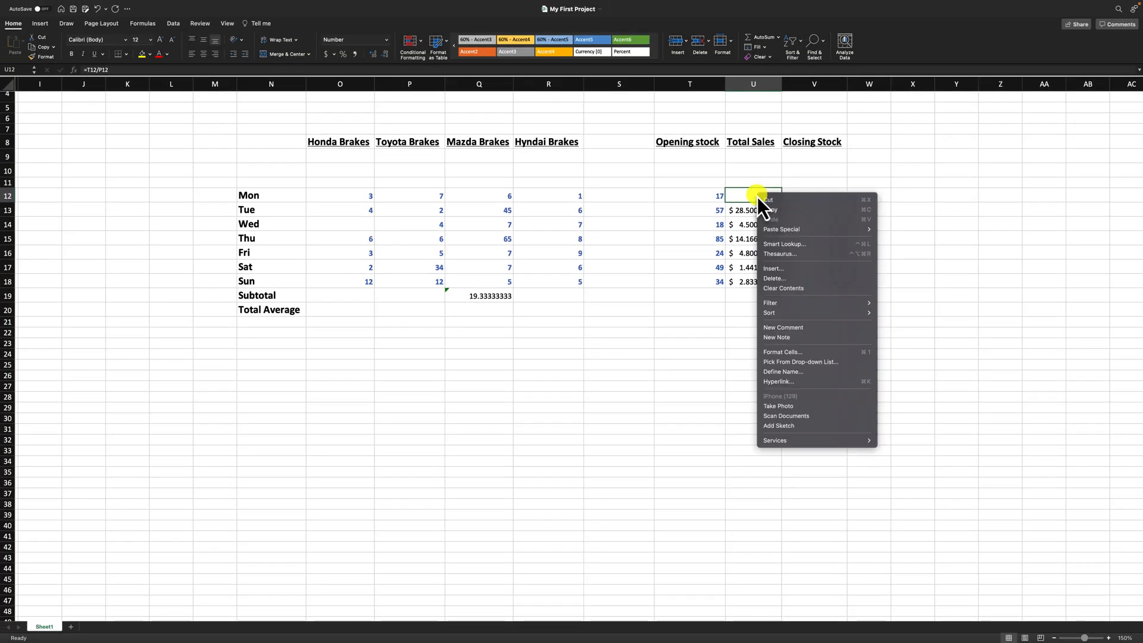
left_click(777, 351)
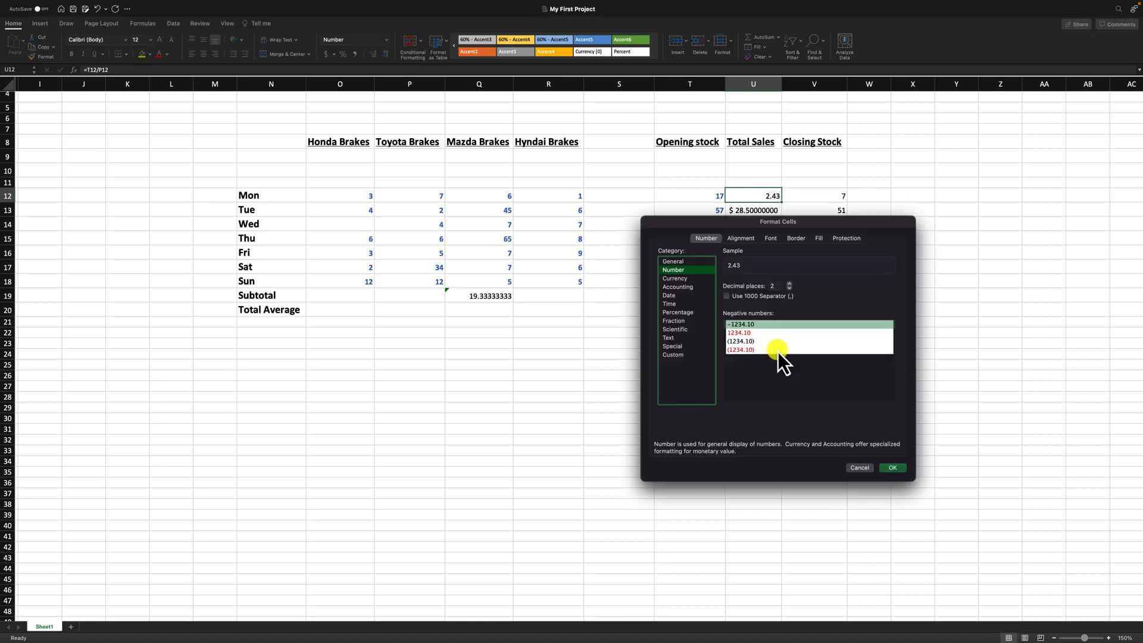
left_click_drag(718, 227, 623, 305)
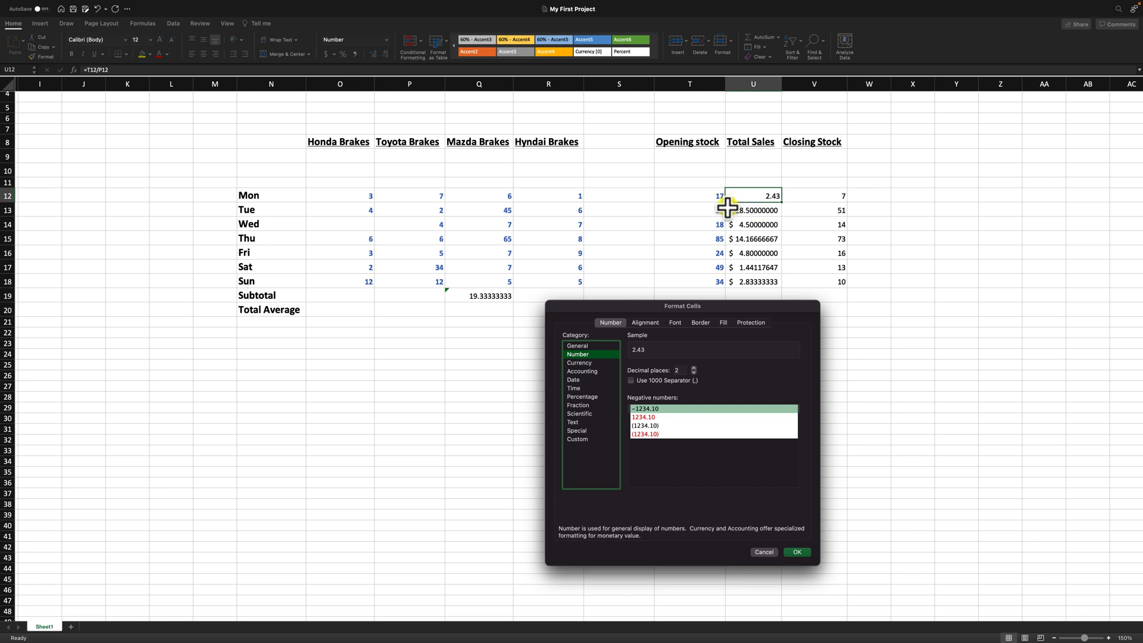
left_click(575, 365)
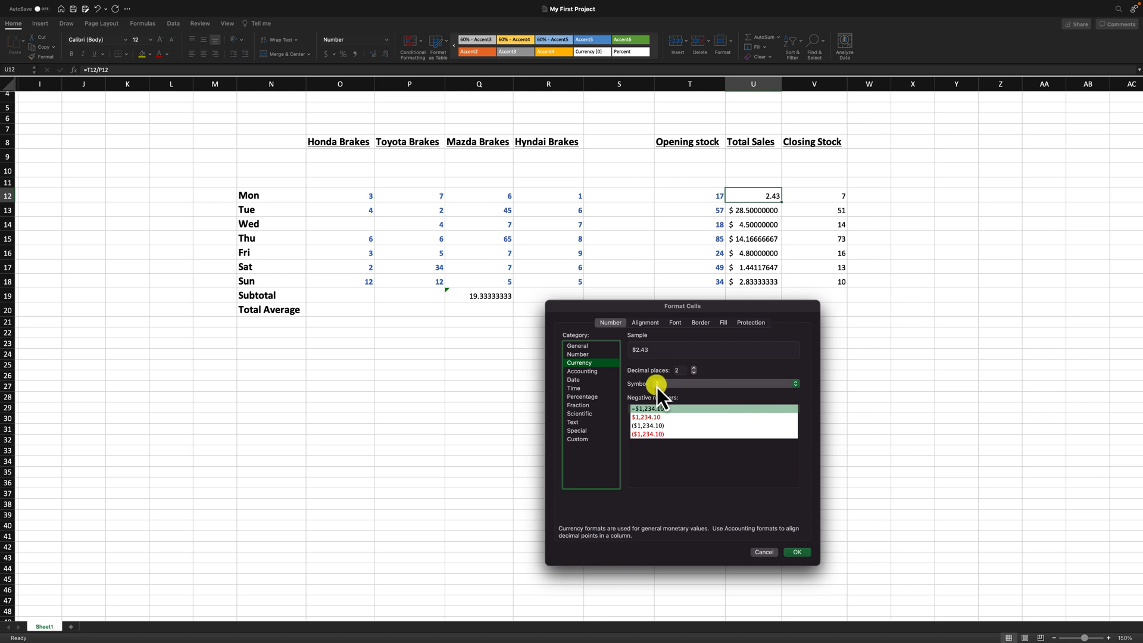
left_click(780, 386)
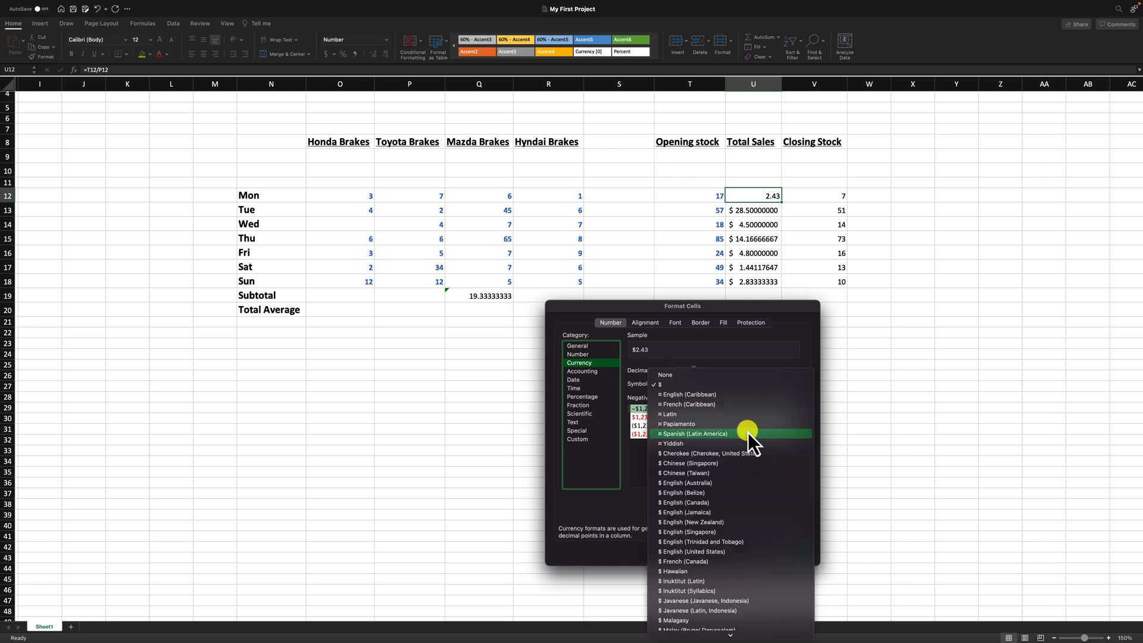
scroll(748, 432, "down", 5)
scroll(747, 432, "down", 10)
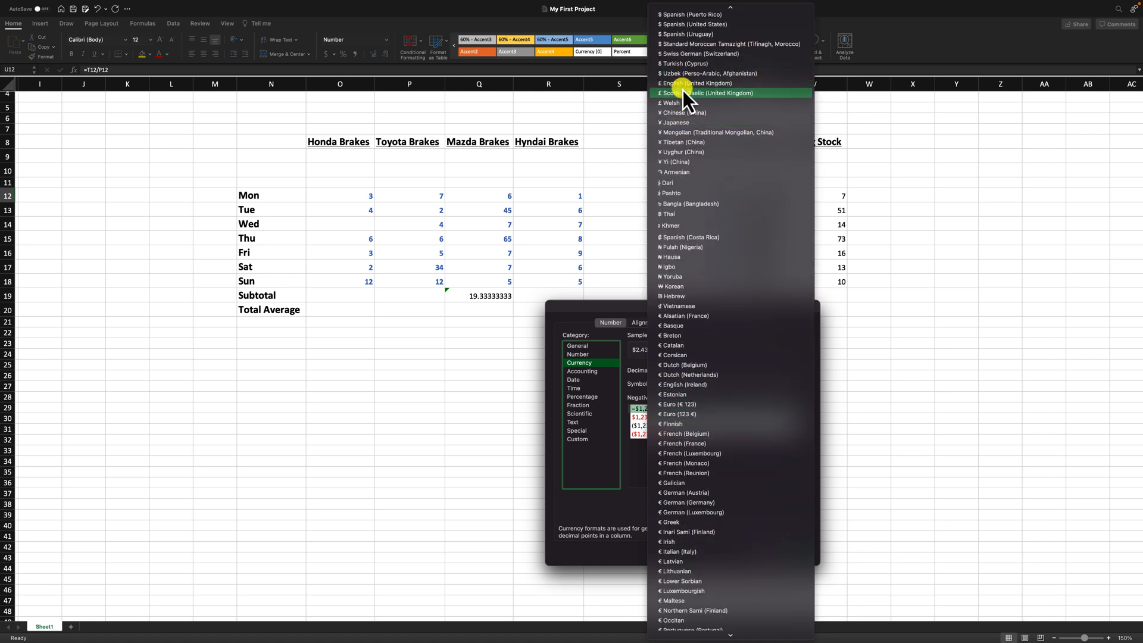
left_click(681, 87)
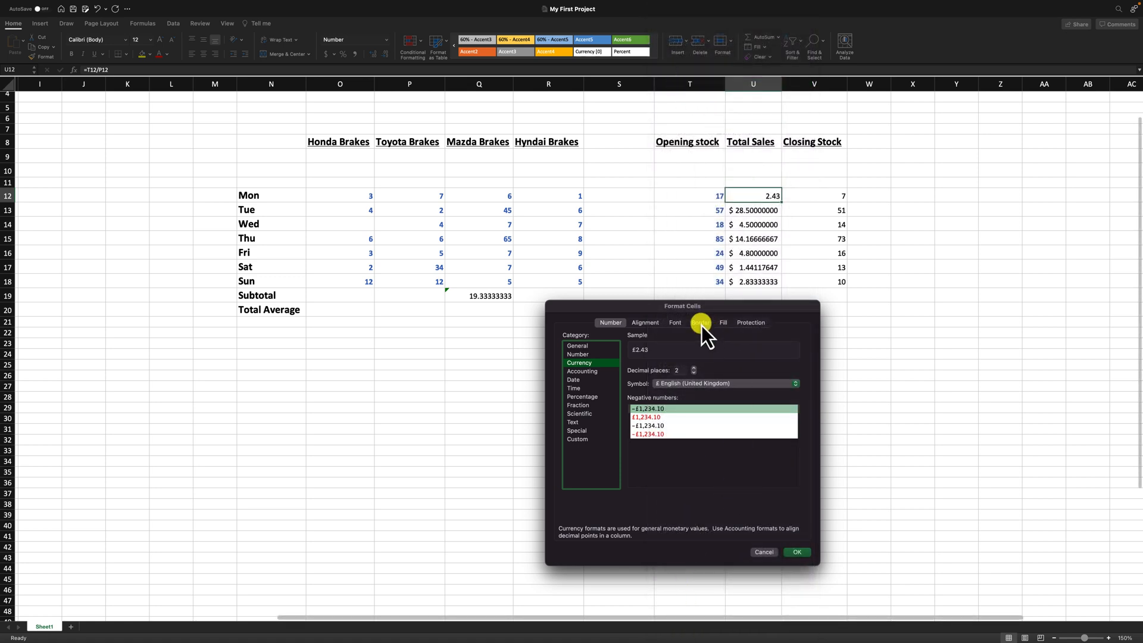
left_click(802, 552)
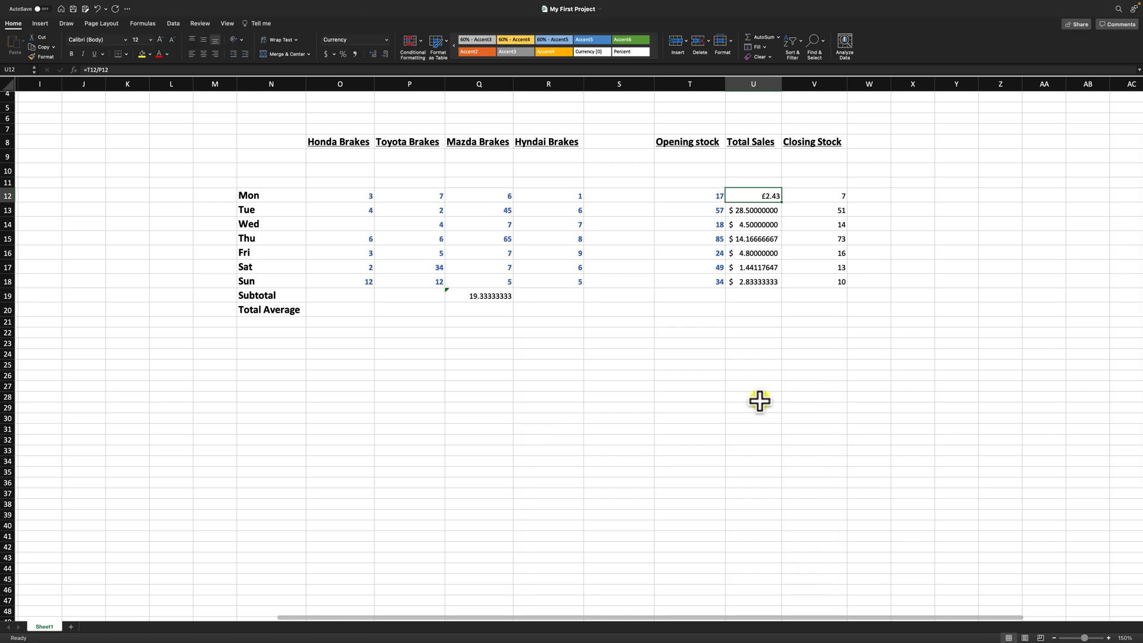
Change the currency symbol of Monday's Total Sales cell U12 to ₱ Filipino.
left_click(756, 196)
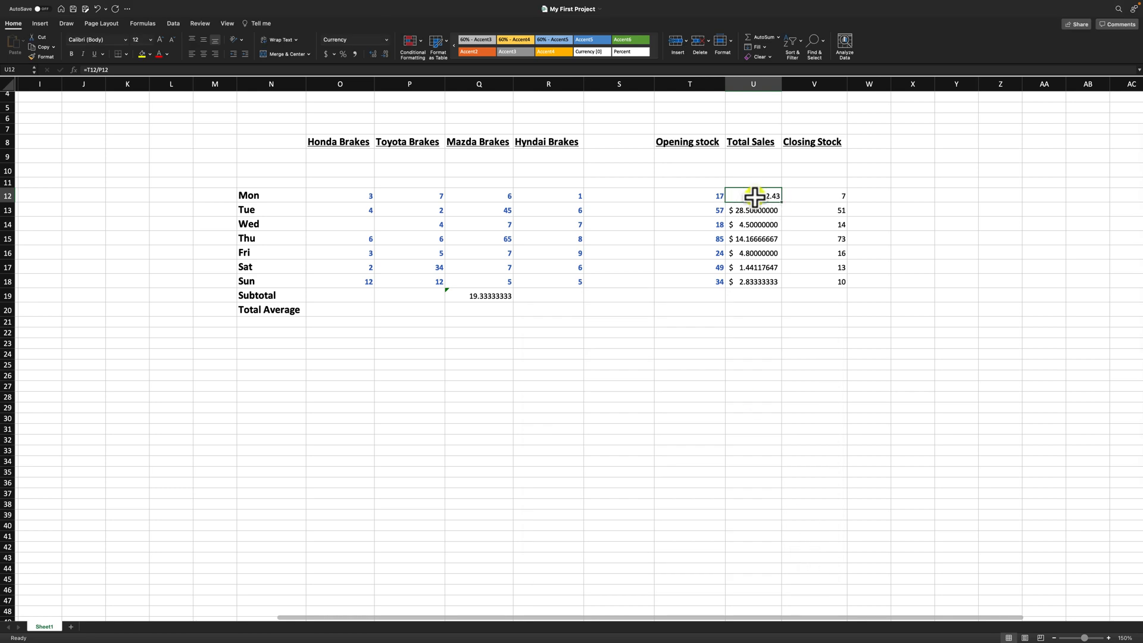
right_click(755, 196)
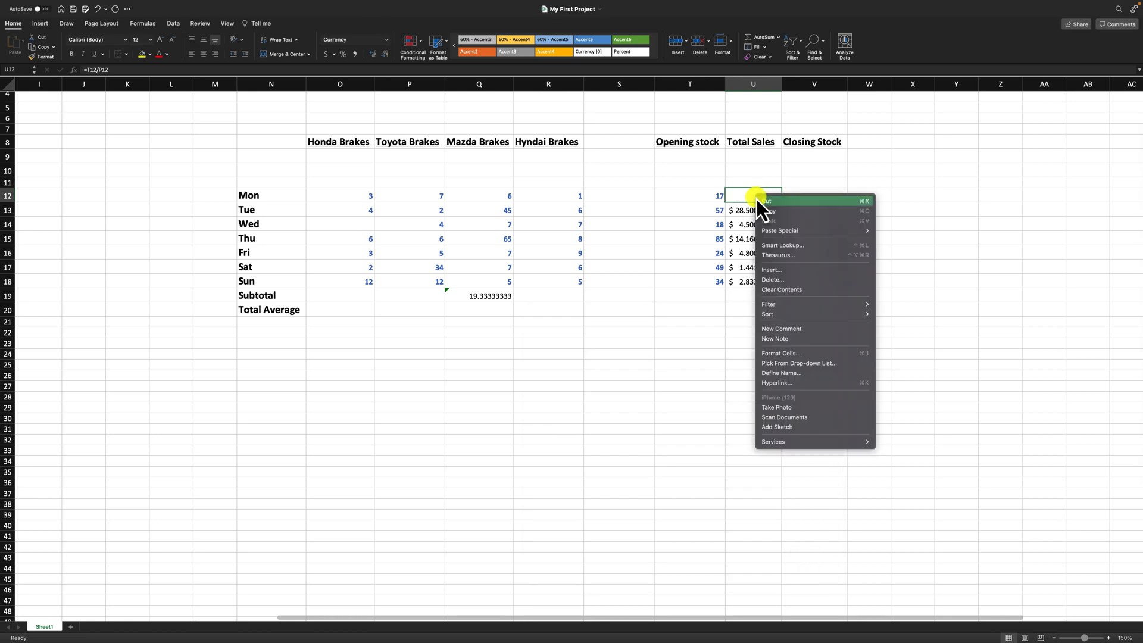
left_click(792, 353)
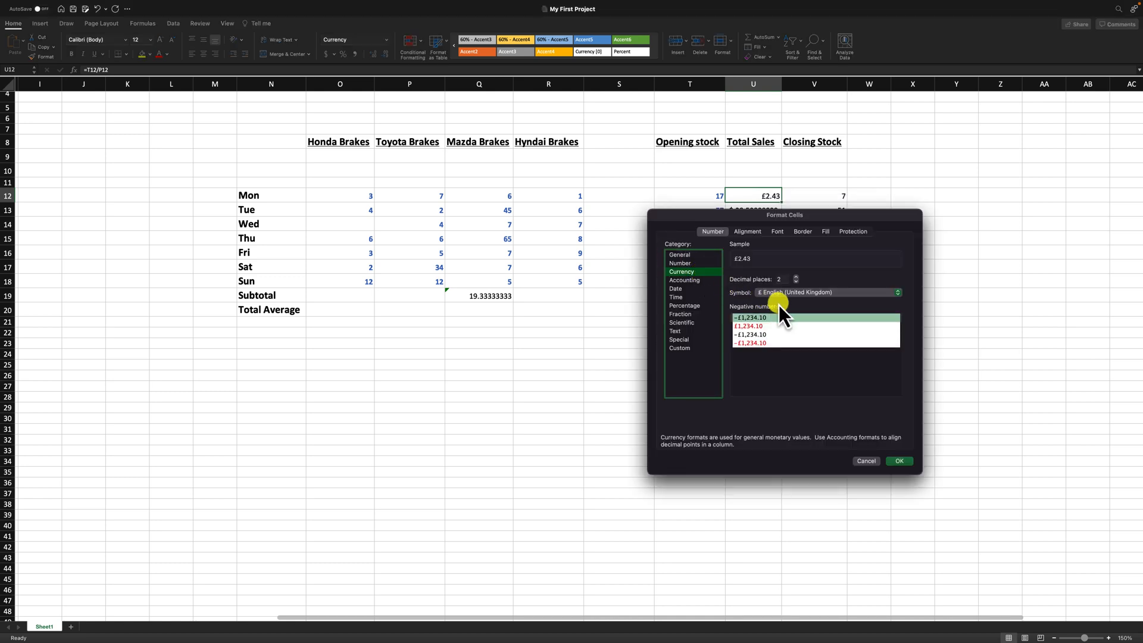
left_click(792, 292)
scroll(791, 295, "down", 10)
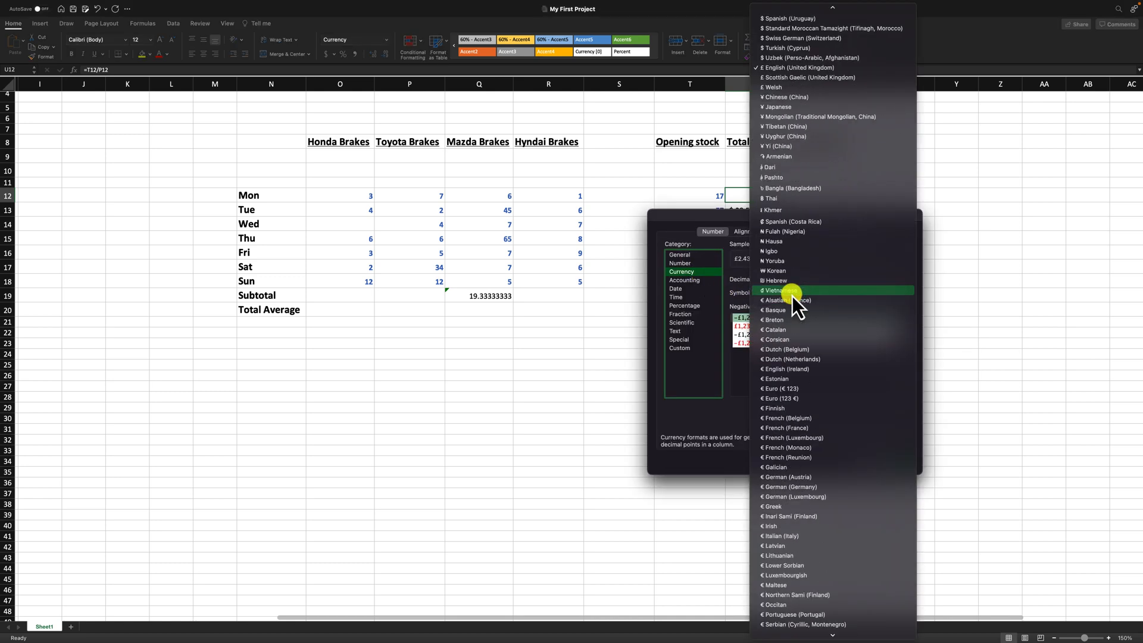
scroll(792, 295, "down", 10)
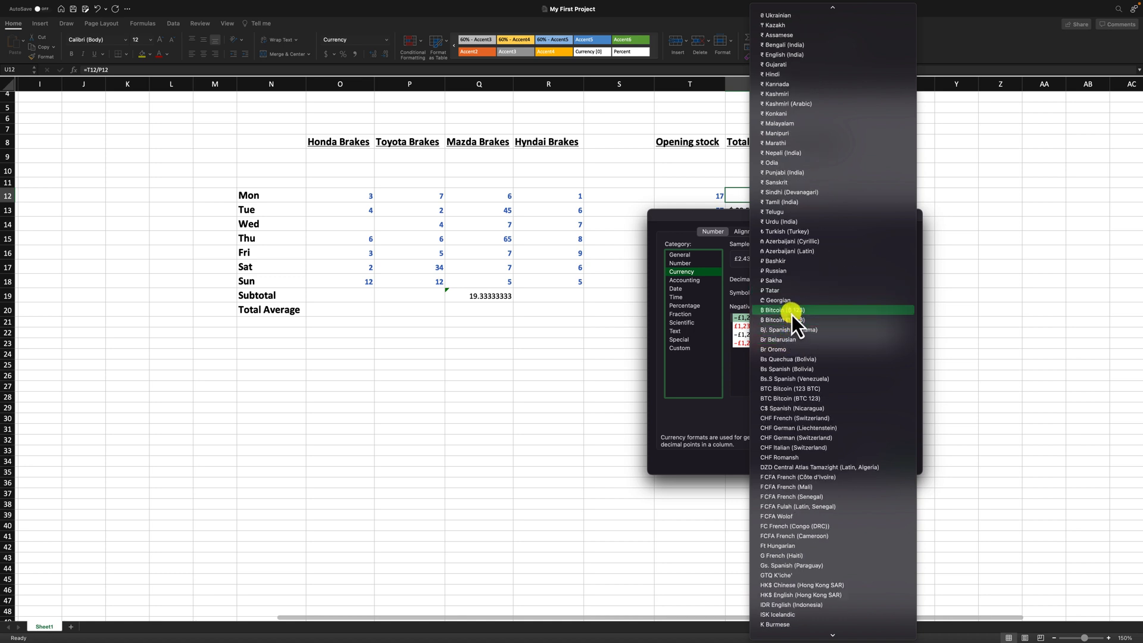
scroll(792, 314, "up", 5)
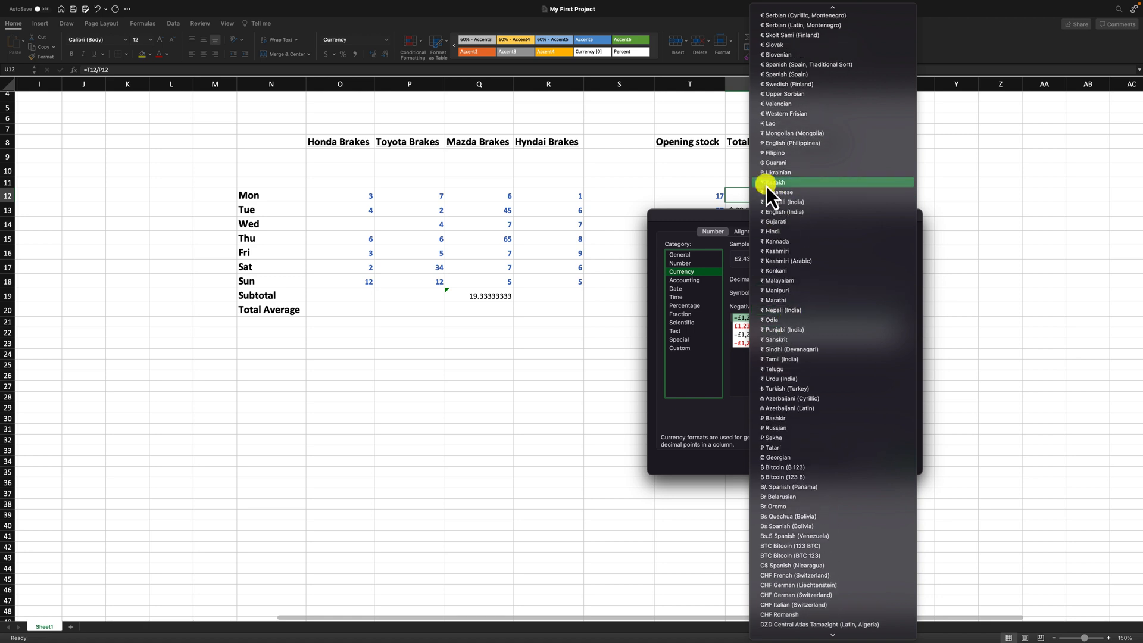
left_click(770, 164)
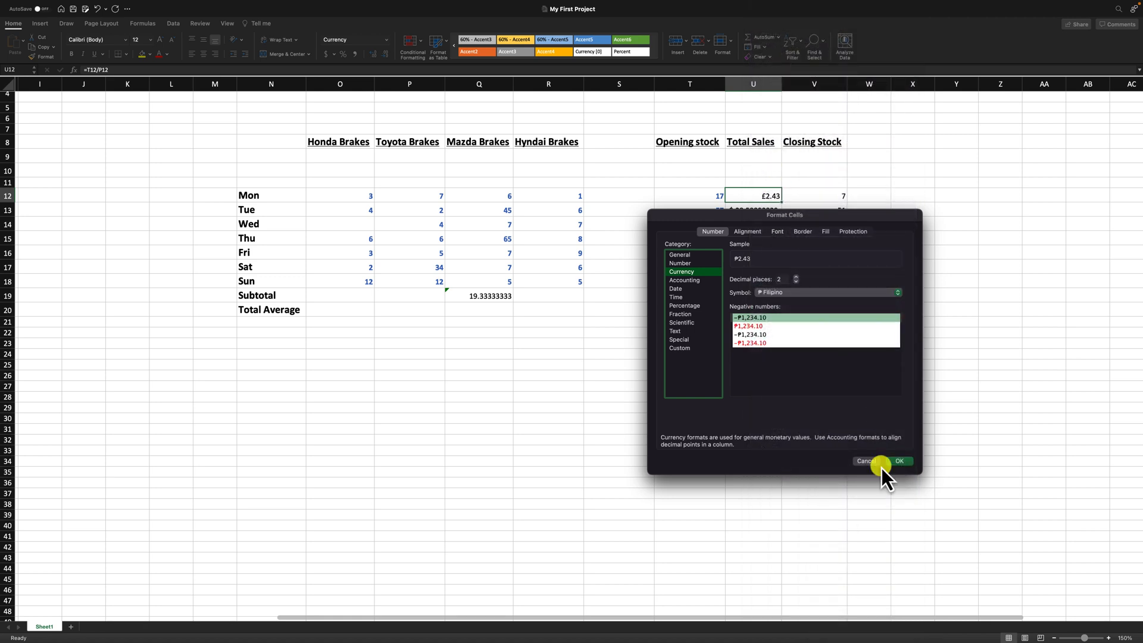
left_click(896, 462)
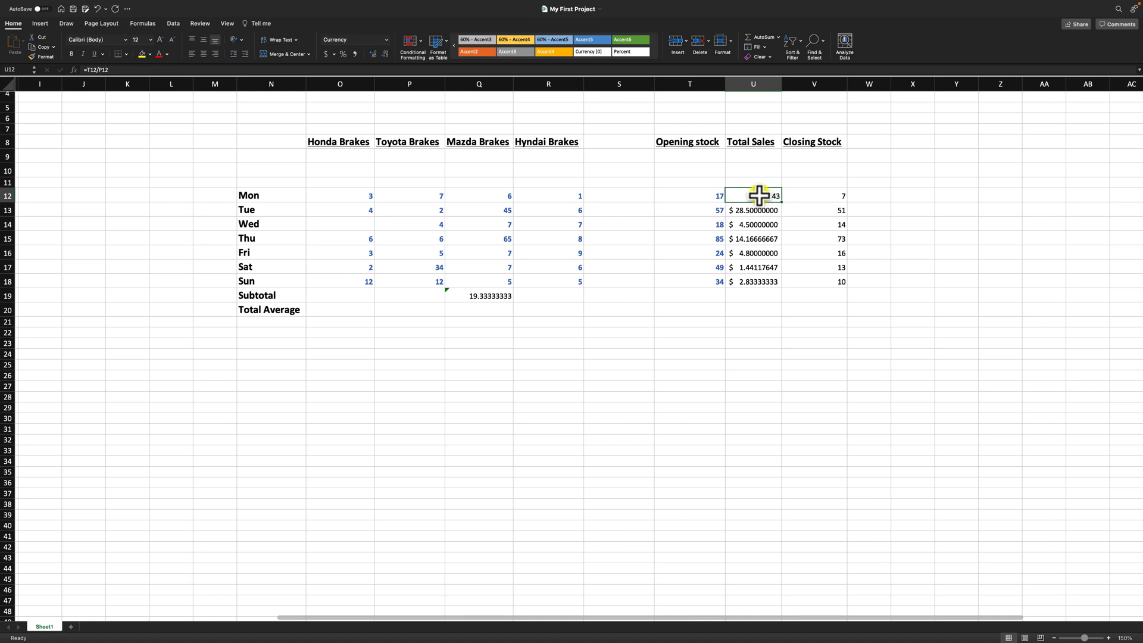
Format Monday's Total Sales cell U12 as Percentage with 0 decimal places.
key("super+1")
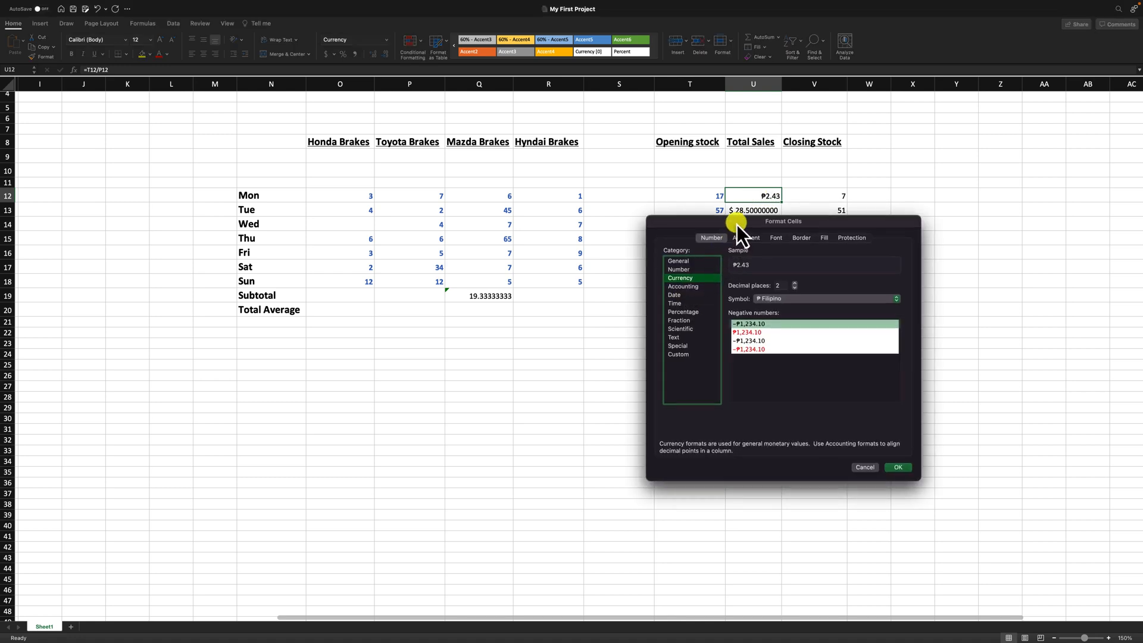
left_click_drag(737, 224, 526, 276)
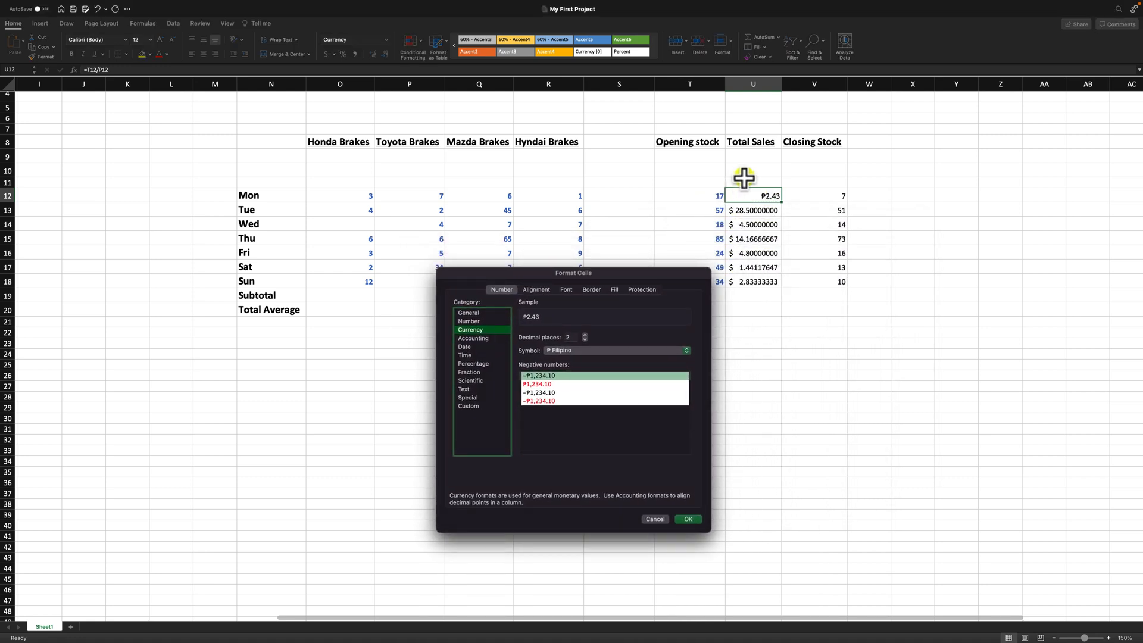
left_click(471, 364)
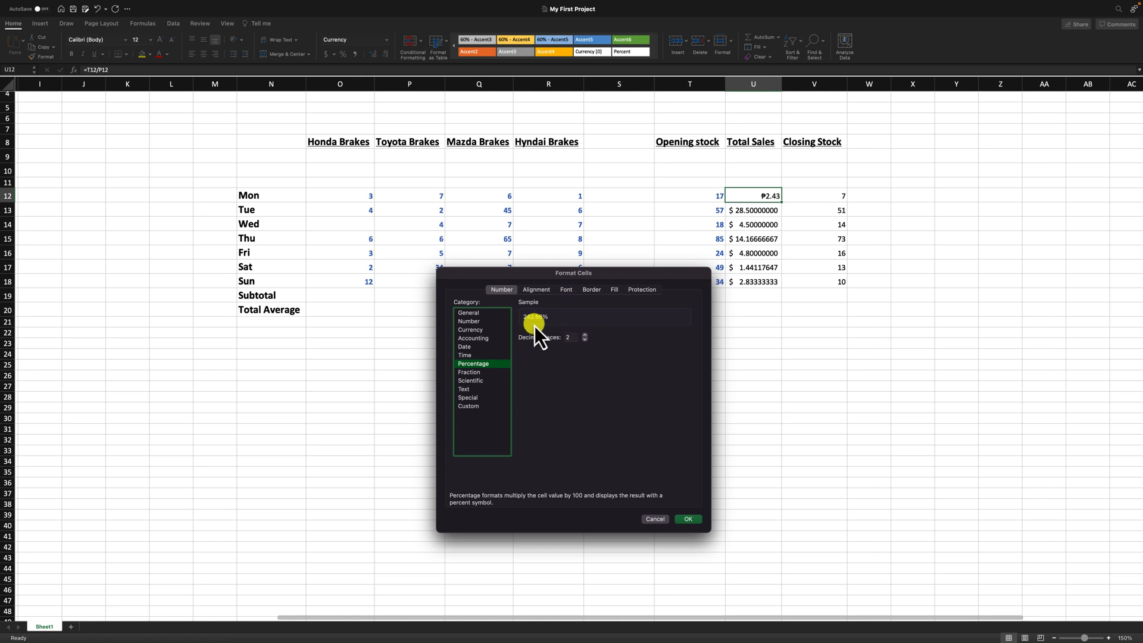
left_click(584, 344)
left_click(584, 344)
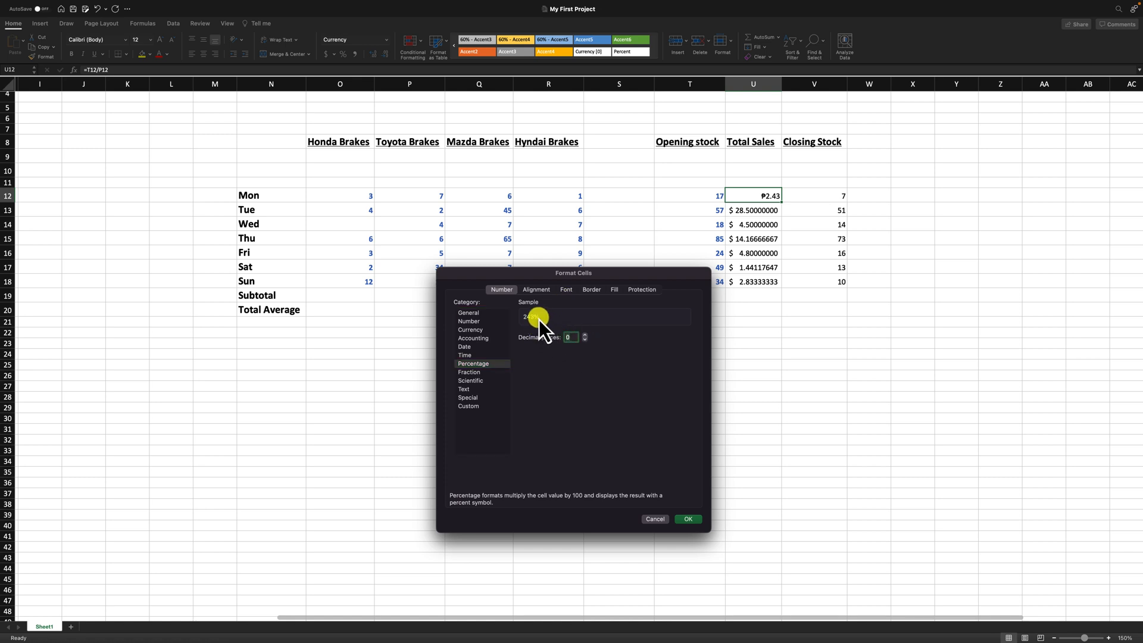
left_click(687, 519)
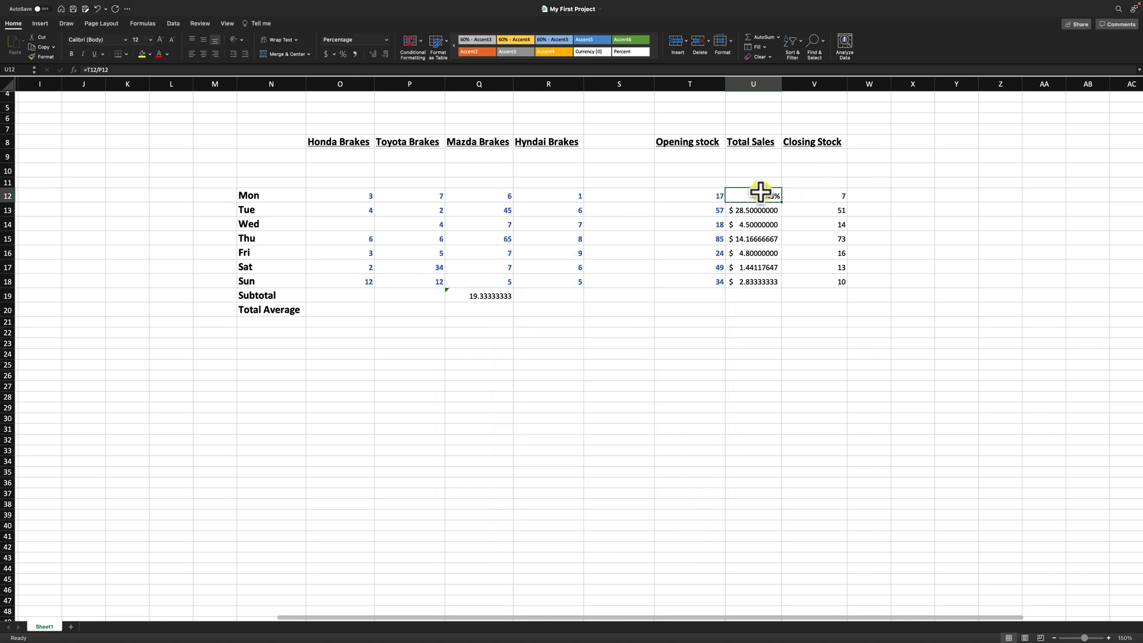
key("super+1")
left_click_drag(762, 224, 549, 276)
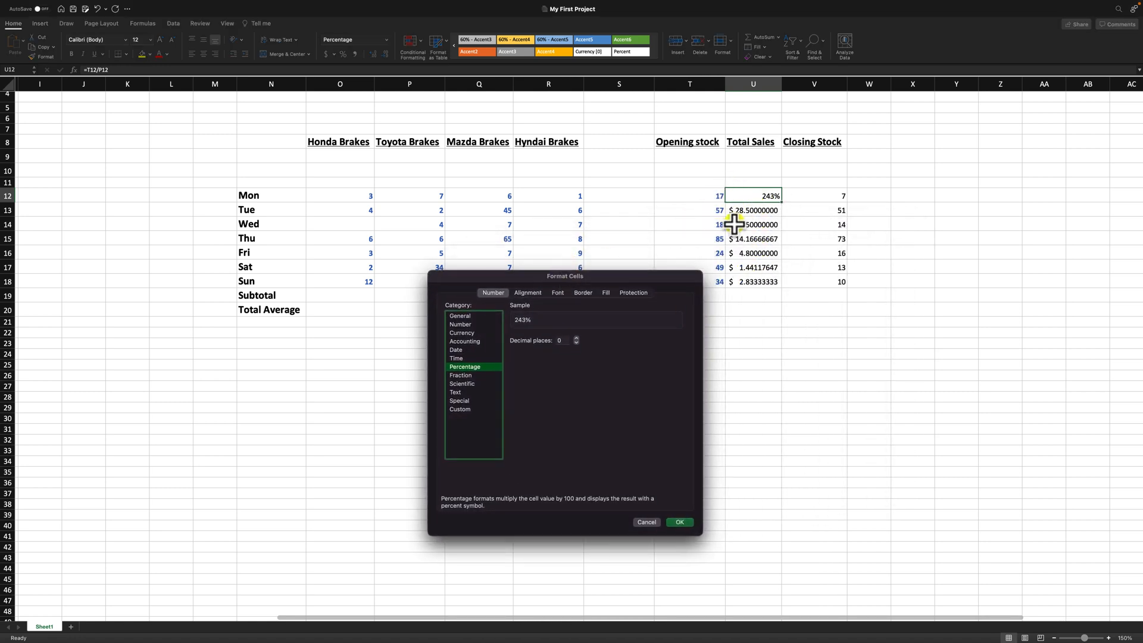
left_click(645, 524)
Apply the Text format to the Monday to Sunday Total Sales cells U12:U18 and check Monday's cell.
left_click_drag(740, 195, 744, 287)
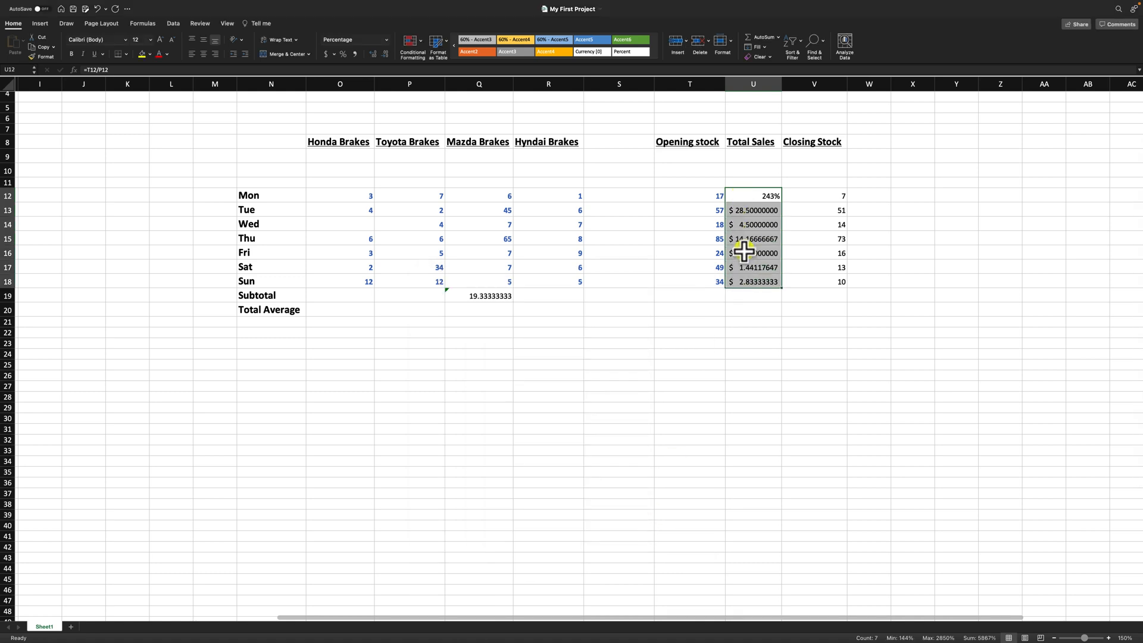
right_click(749, 225)
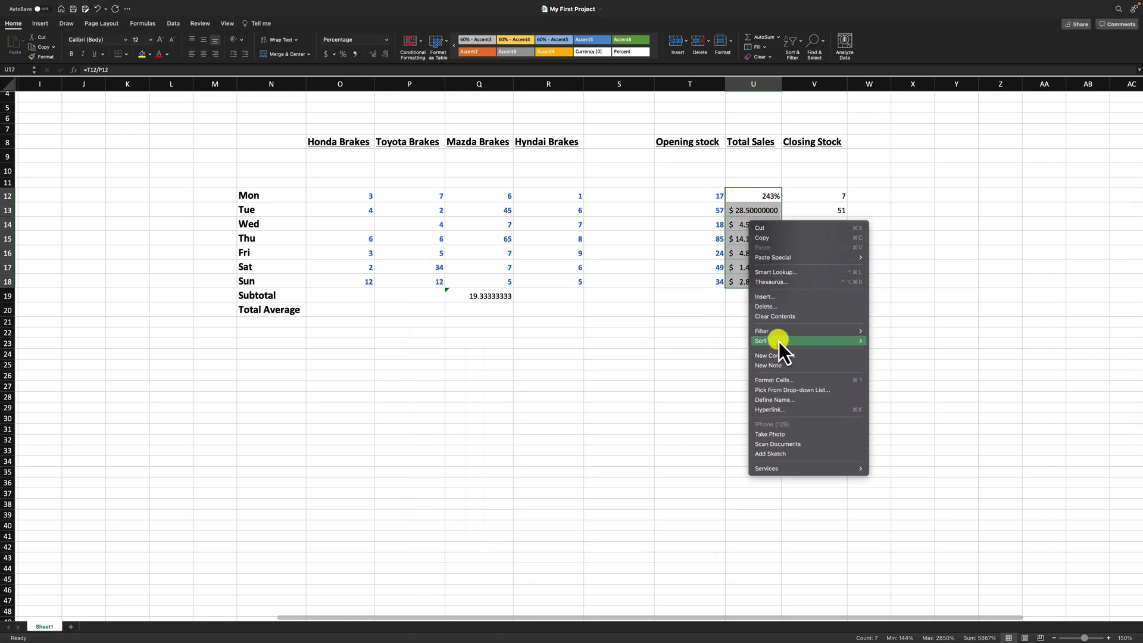
left_click(785, 381)
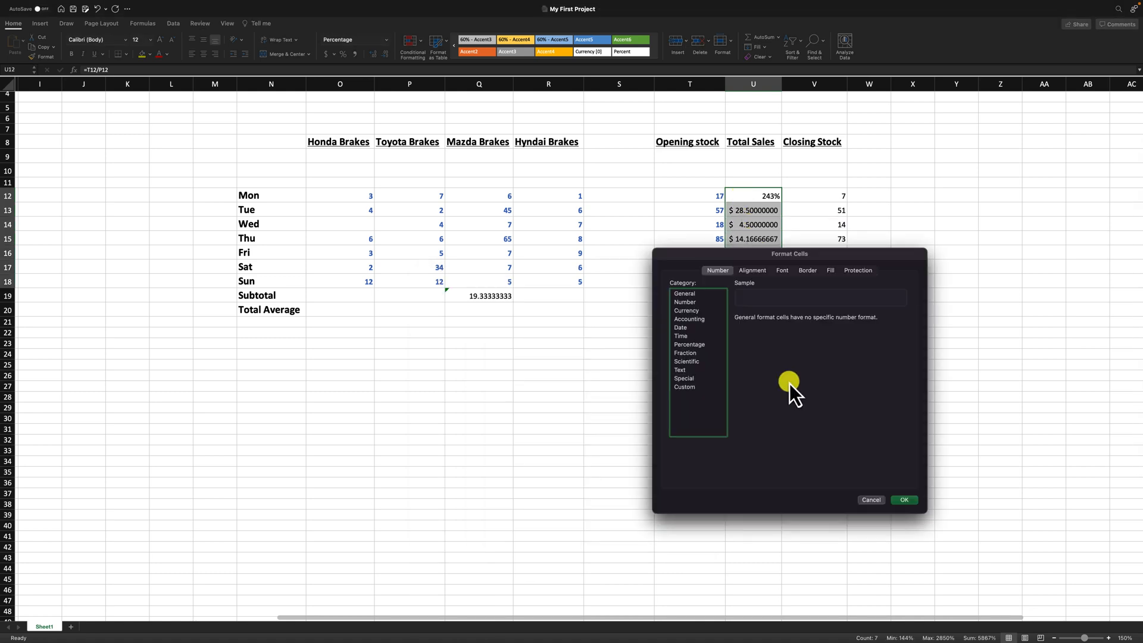
left_click(688, 370)
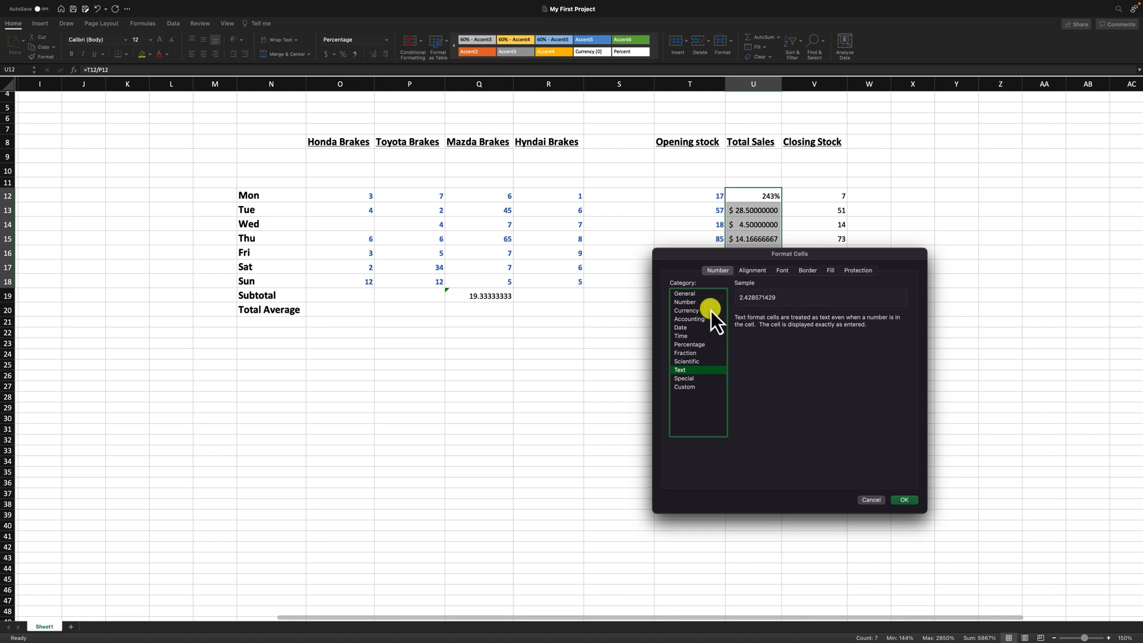
left_click(909, 503)
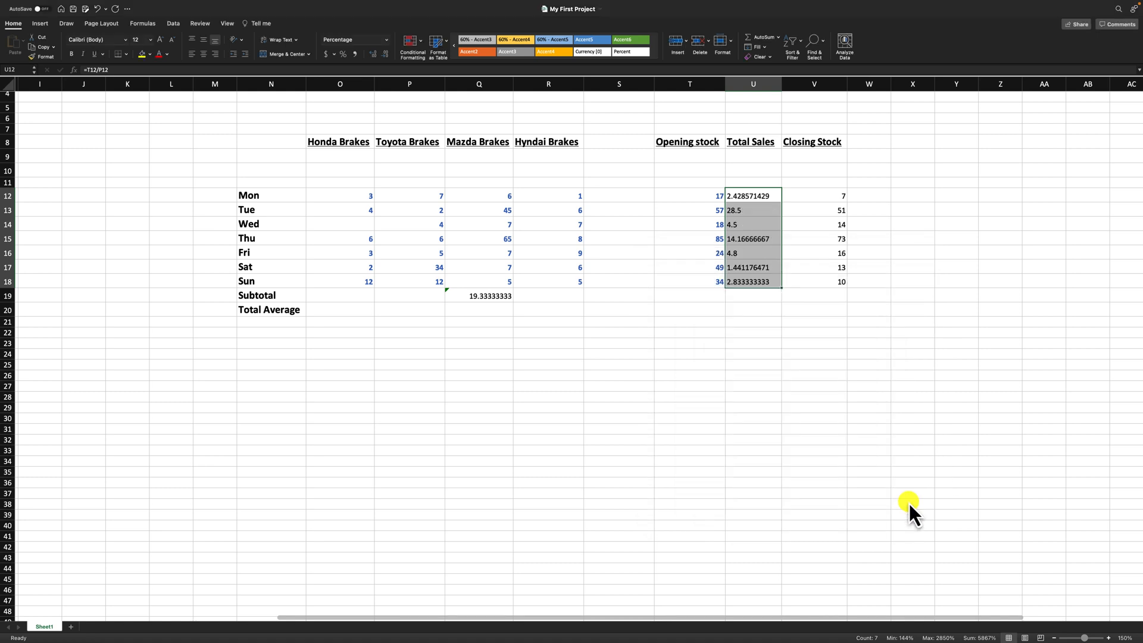
left_click(738, 193)
key("Return")
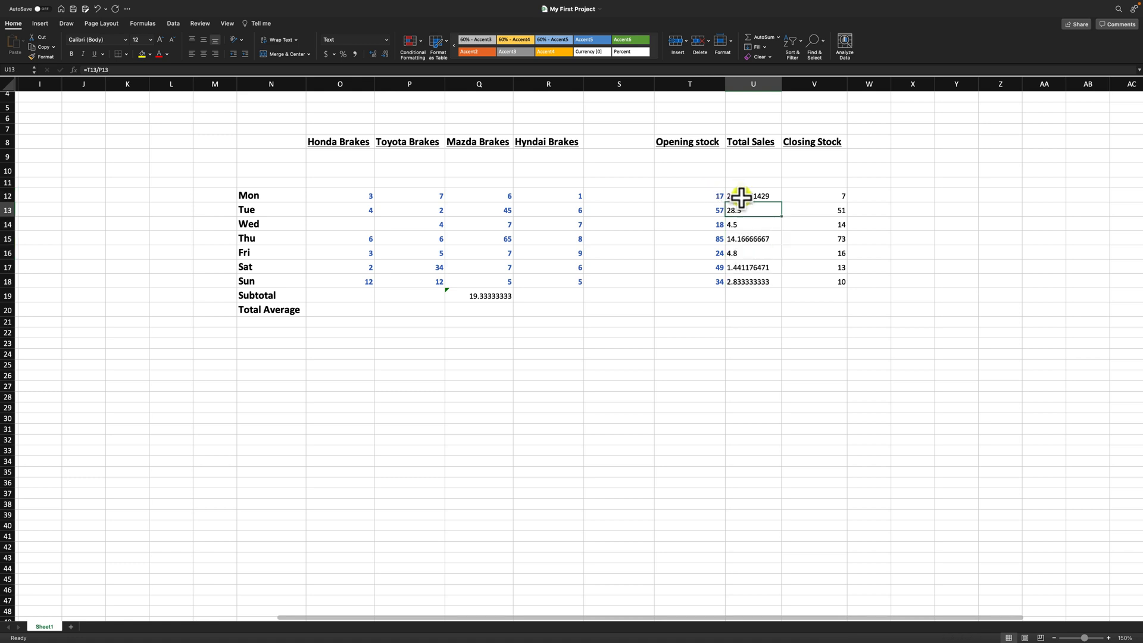
left_click(740, 195)
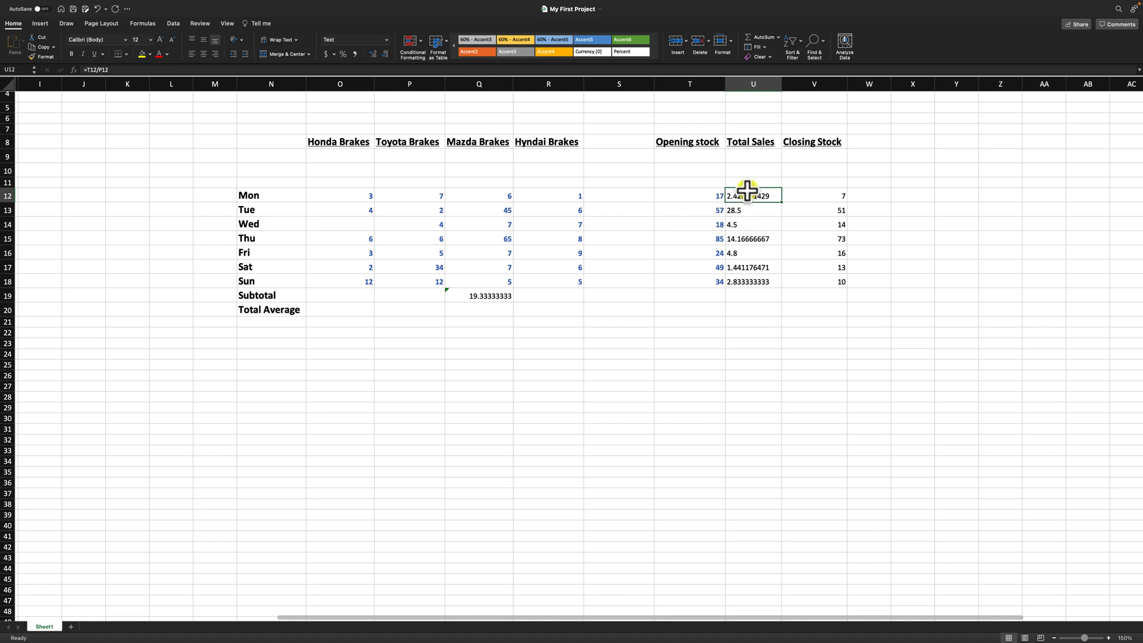
Set the number format of the Total Sales cells U12:U18 to General.
left_click_drag(746, 197, 756, 282)
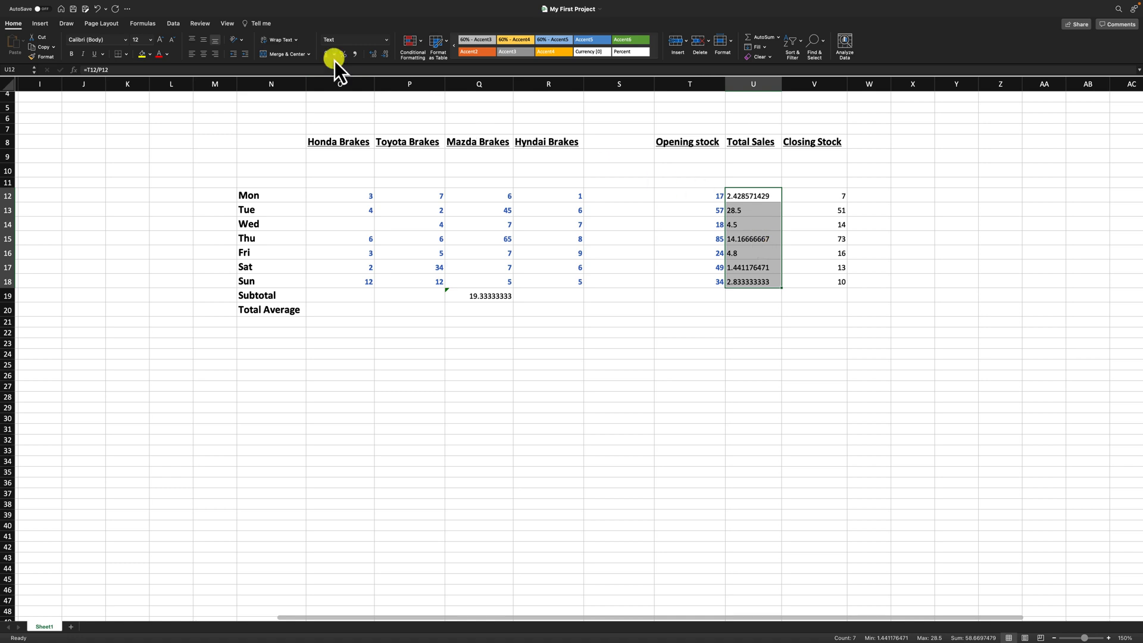
left_click(387, 40)
left_click(386, 39)
left_click(386, 41)
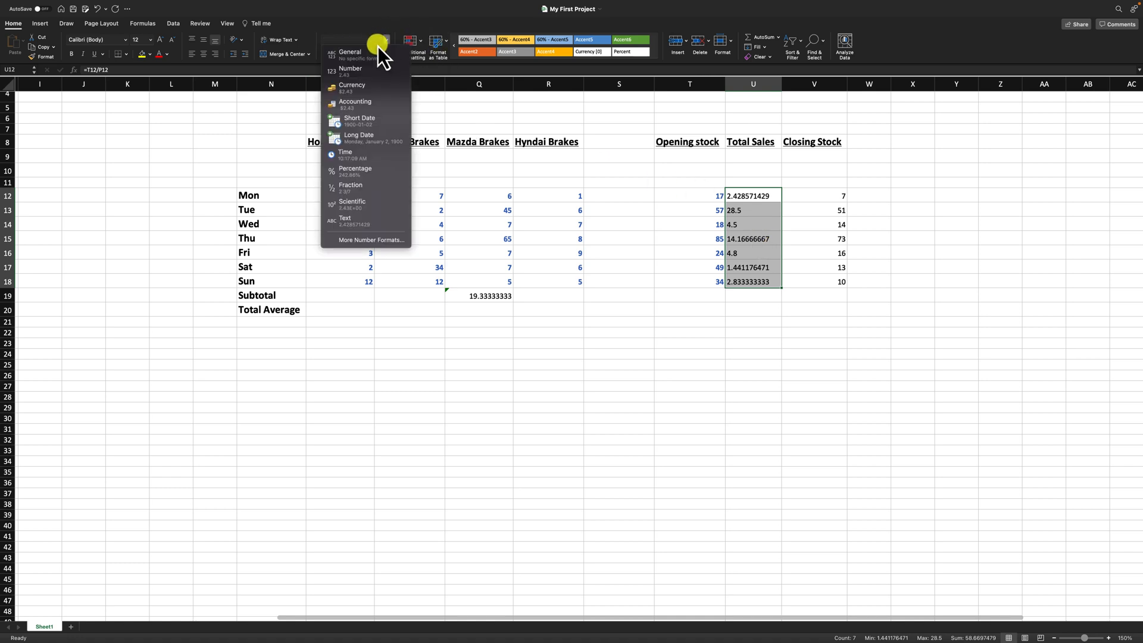
left_click(347, 57)
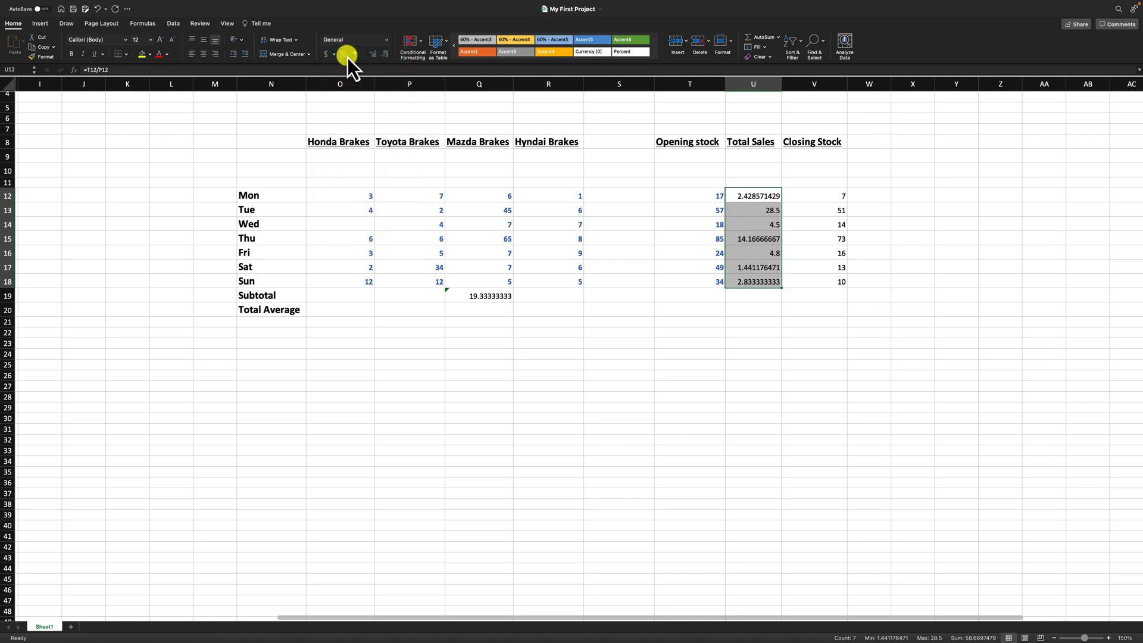
Format the Total Sales cells U12:U18 as Currency and switch them to the £ English (United Kingdom) accounting format.
left_click(751, 180)
left_click_drag(746, 198, 747, 281)
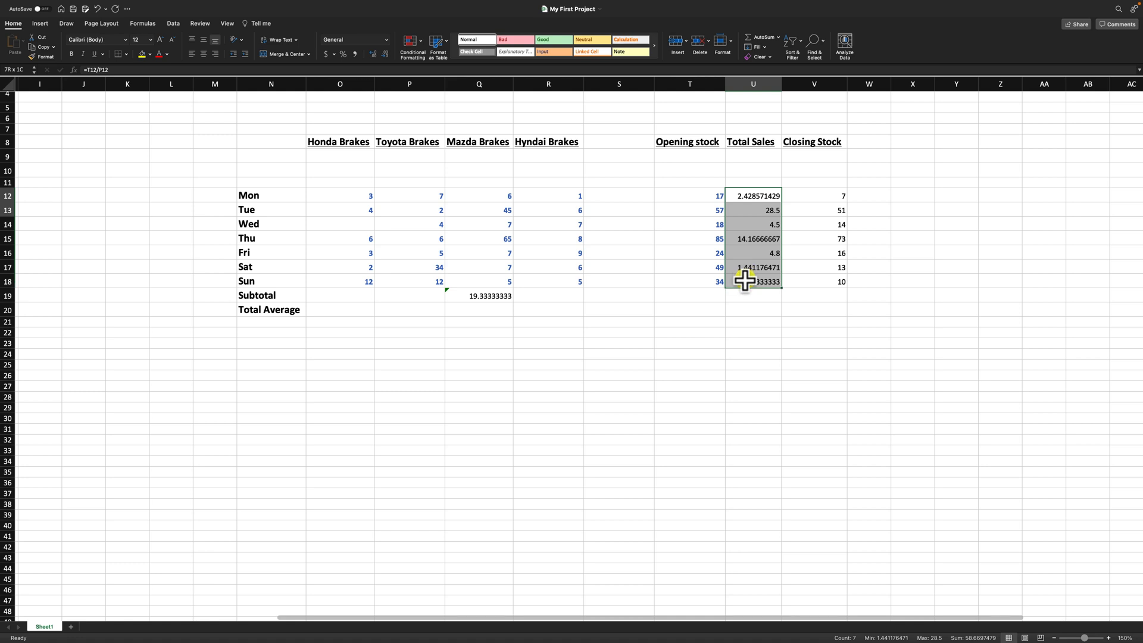
left_click(388, 42)
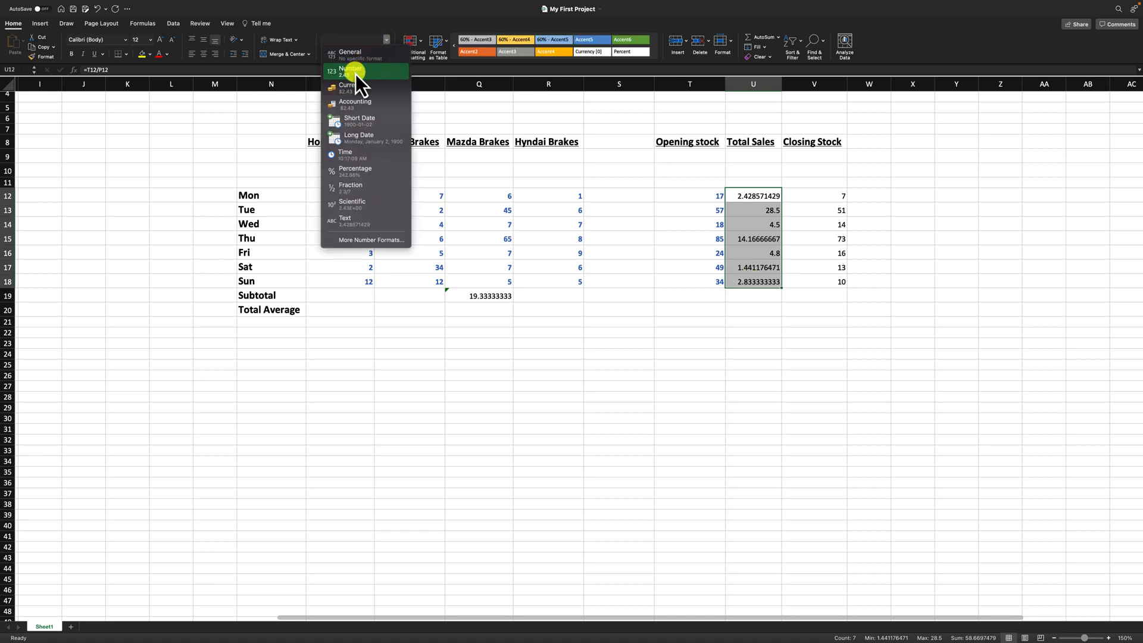
left_click(351, 91)
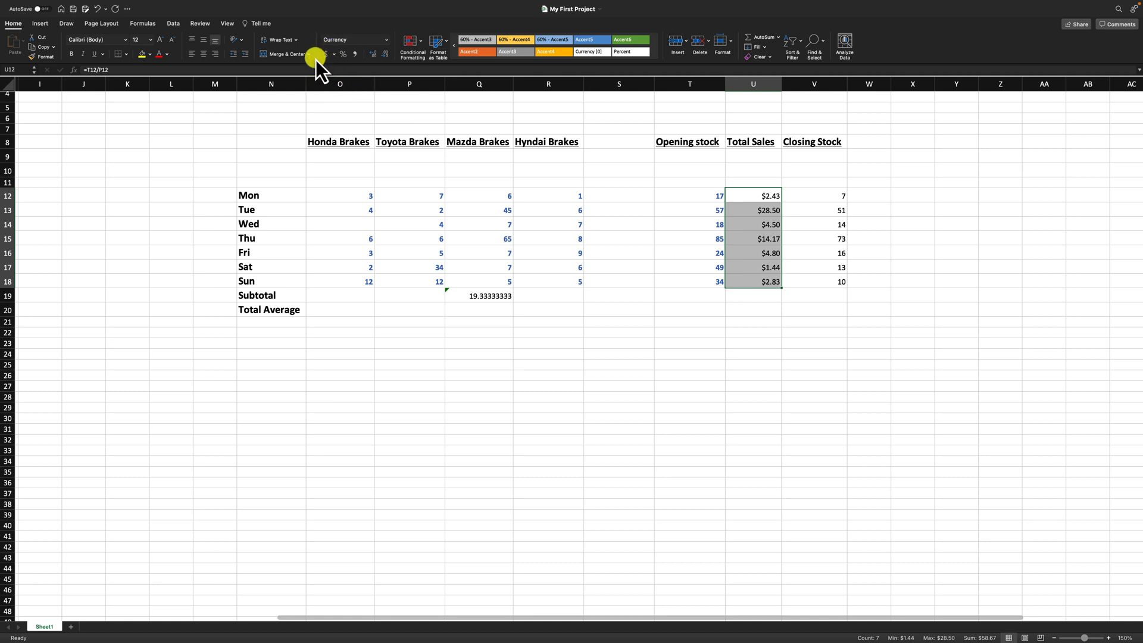
left_click(334, 56)
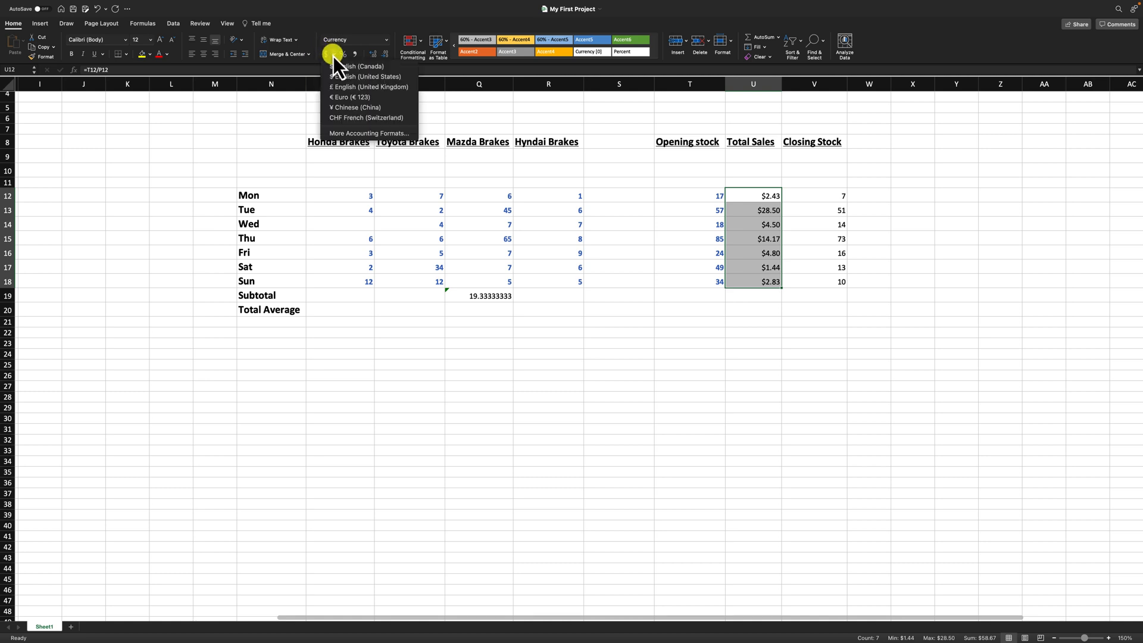
left_click(355, 89)
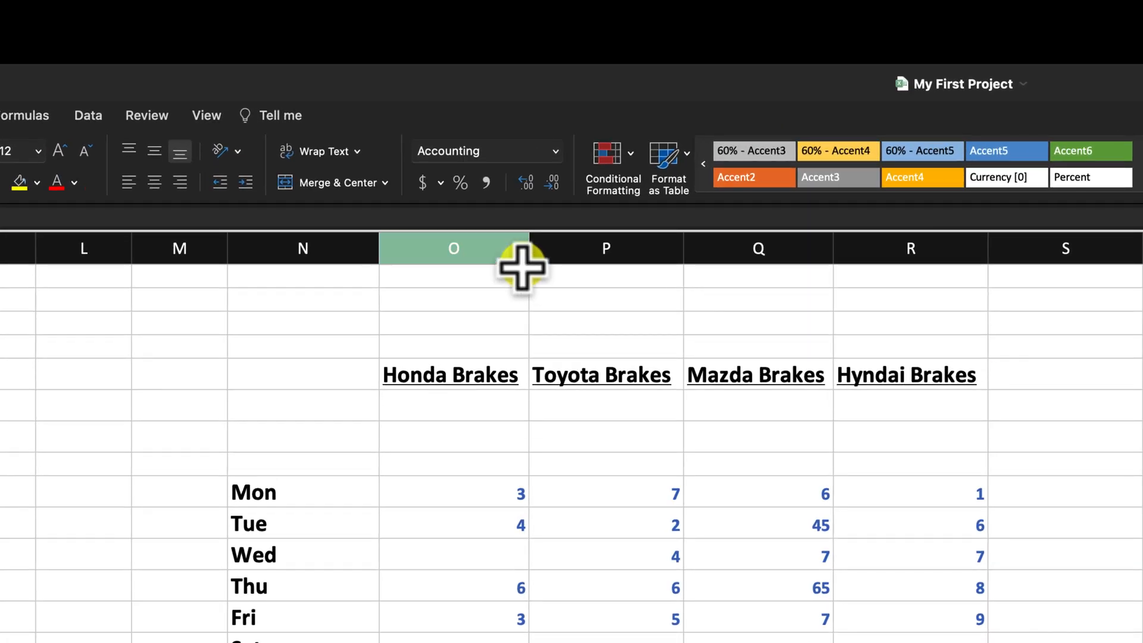
Increase the Total Sales values in U12:U18 to five decimal places.
left_click(526, 182)
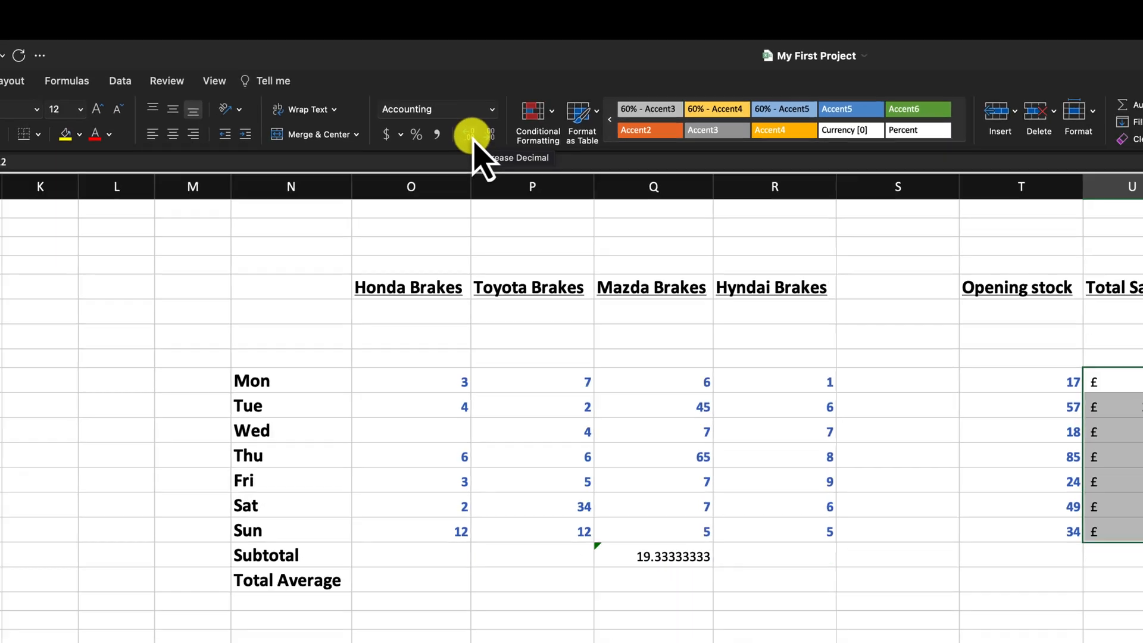
left_click(471, 136)
left_click(471, 136)
left_click(471, 136)
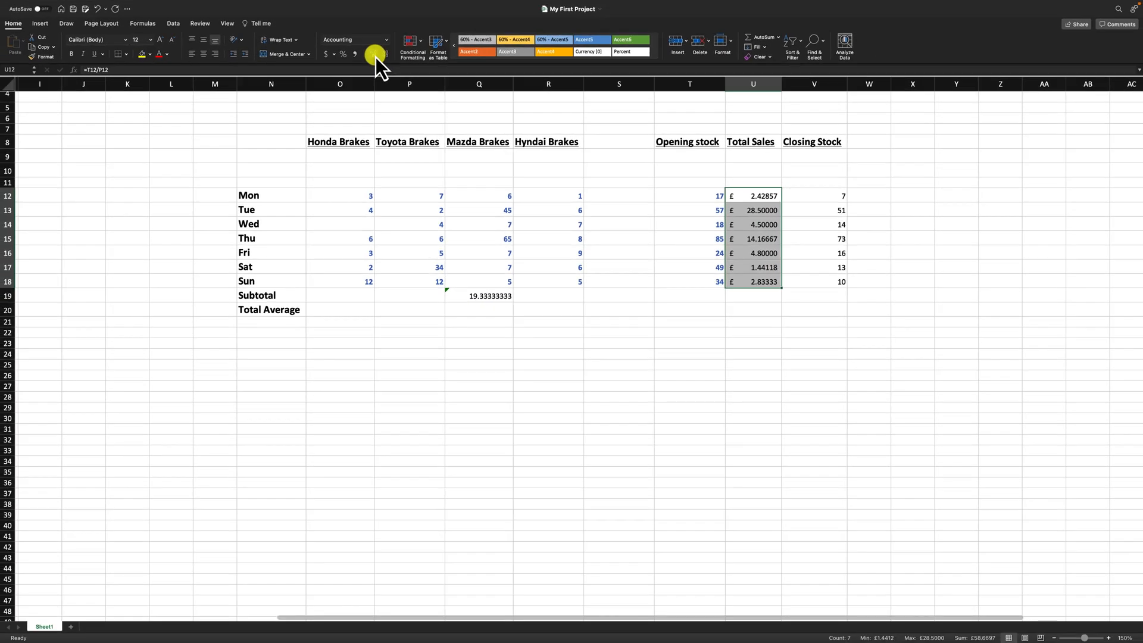
Decrease the Total Sales values in U12:U18 to zero decimal places and deselect the range.
left_click(384, 58)
left_click(384, 57)
left_click(383, 58)
left_click(384, 57)
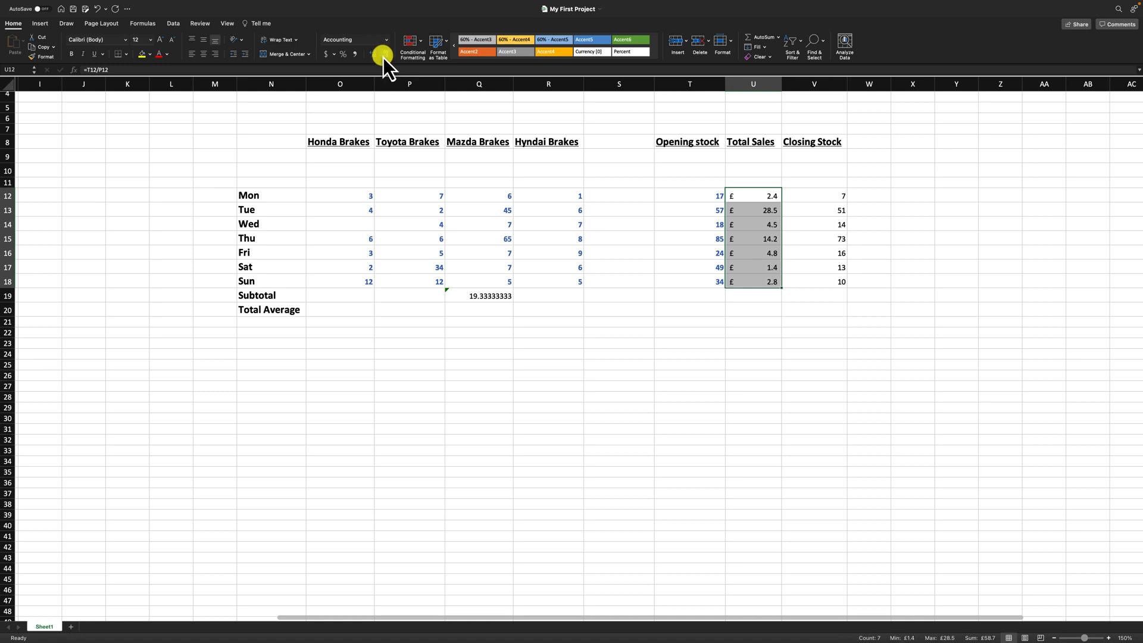
left_click(383, 57)
left_click(460, 182)
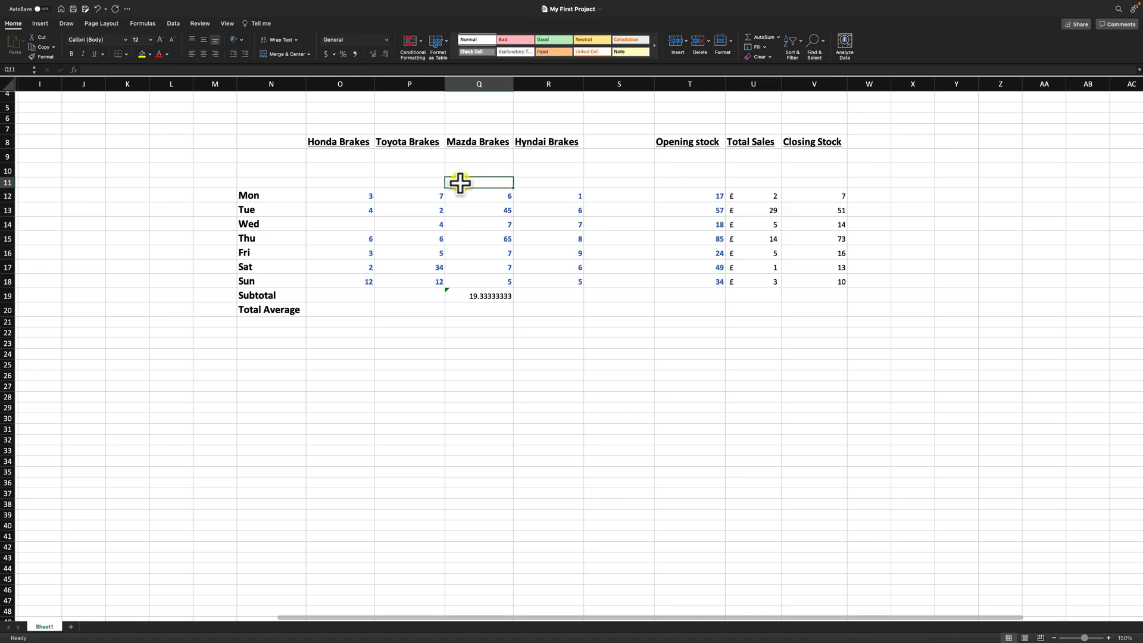